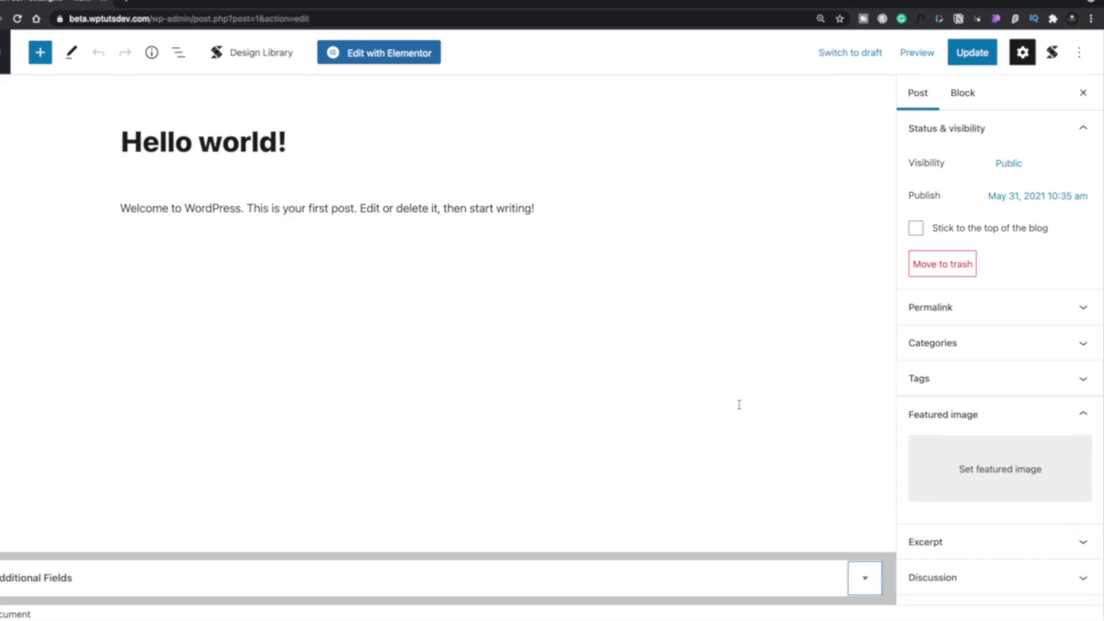
- Assign the Hello world! post to New Category and remove it from Uncategorized
click(920, 314)
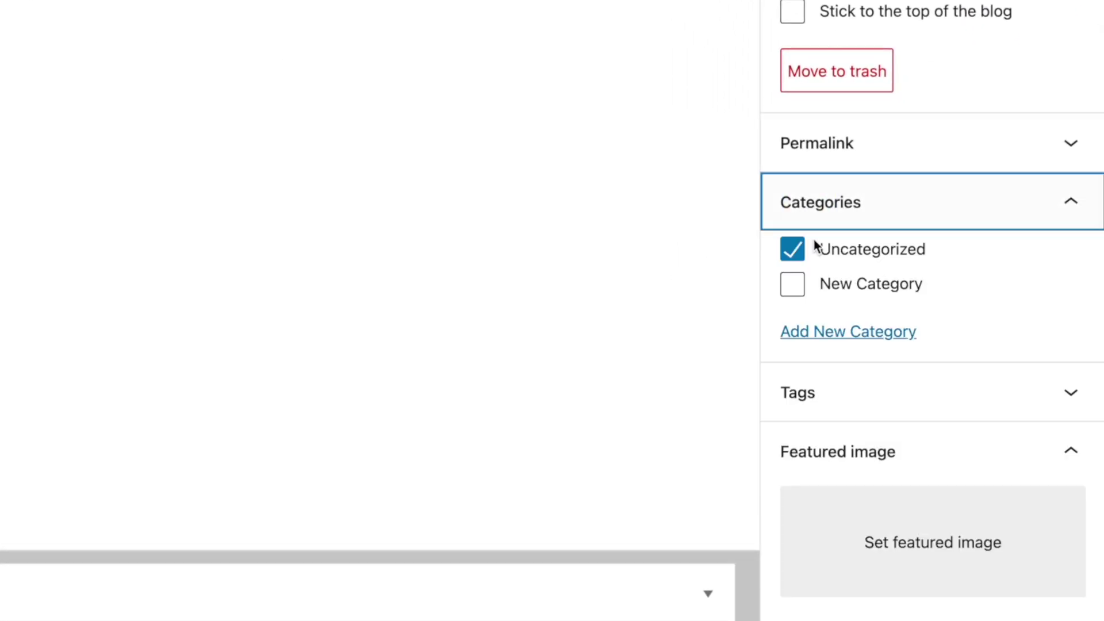
click(792, 249)
click(792, 285)
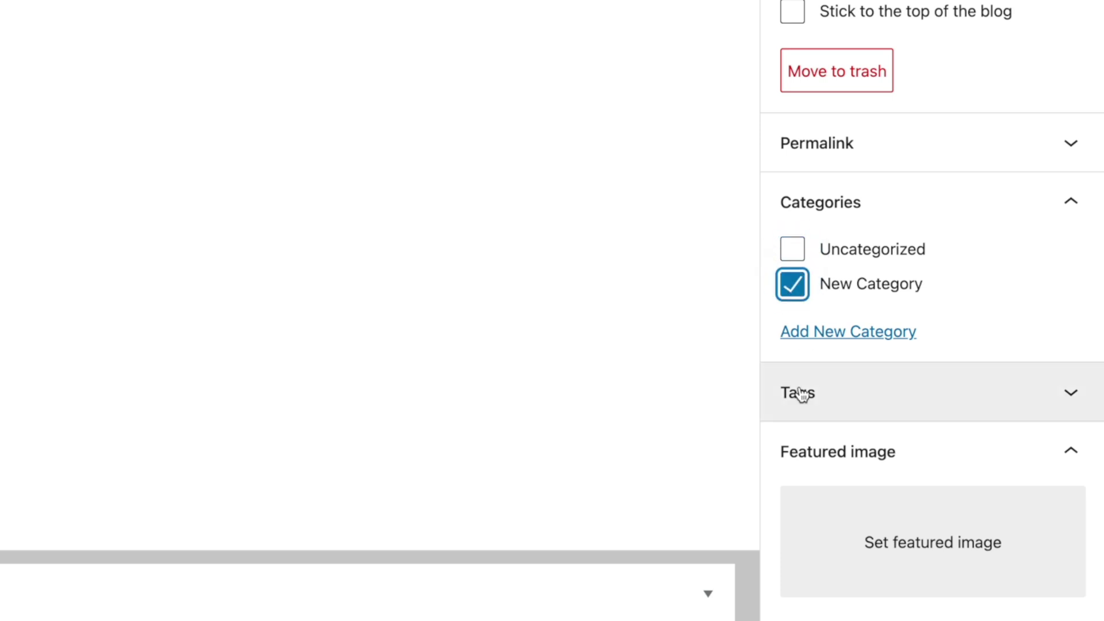
- Add the tag "Property Tag" to the Hello world! post
click(801, 394)
click(804, 378)
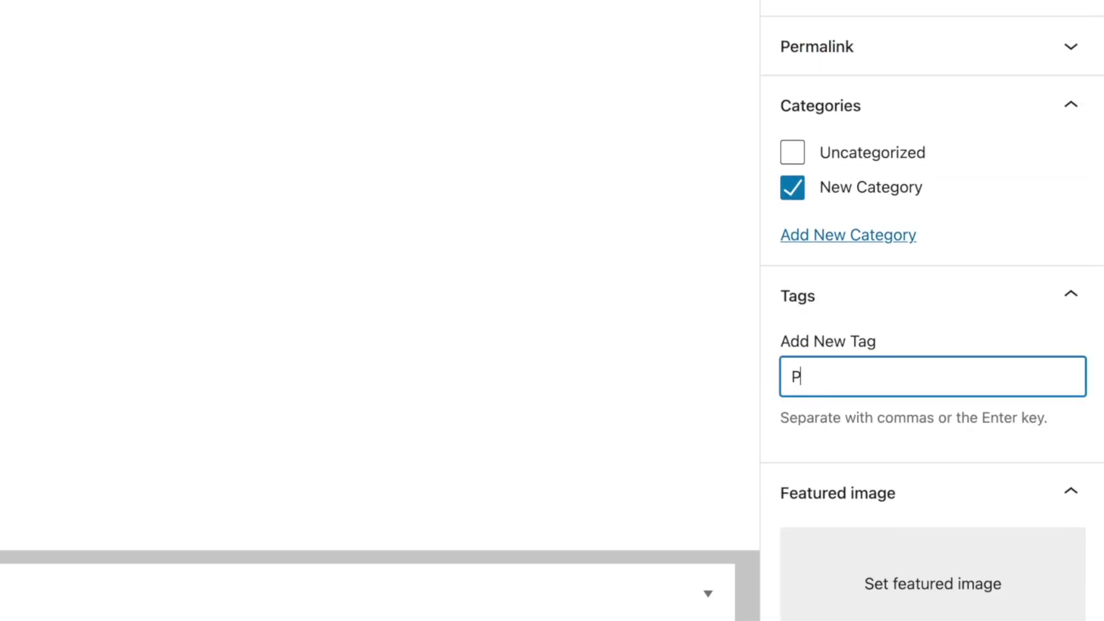
text(Property Tag)
key(Return)
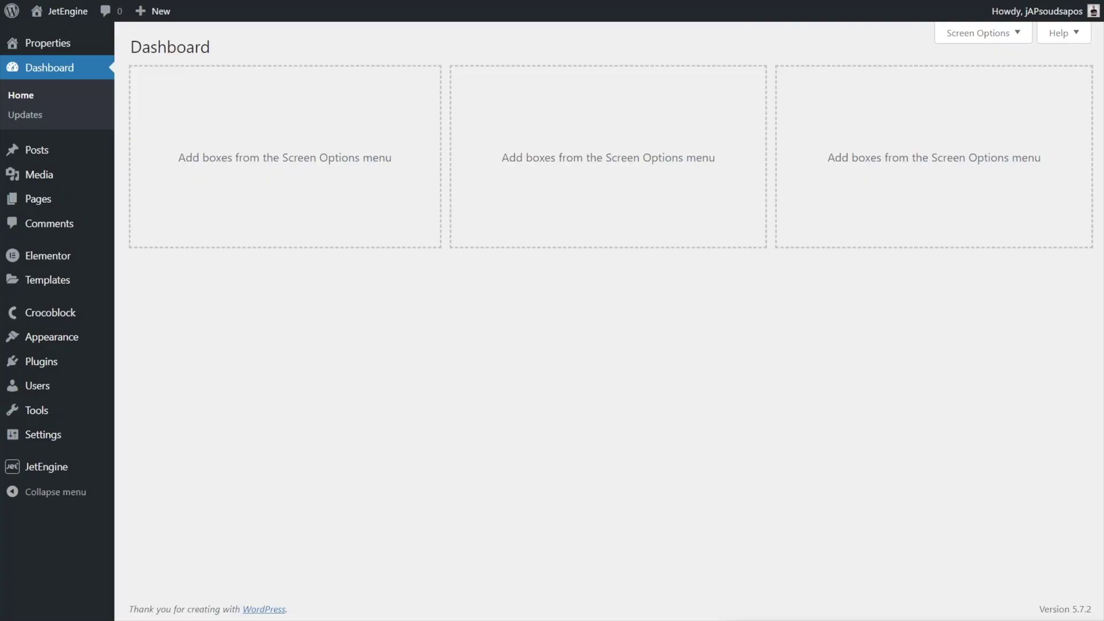
- Start a new JetEngine custom taxonomy named "Property Type" with the slug property-type
mouse_move(67, 469)
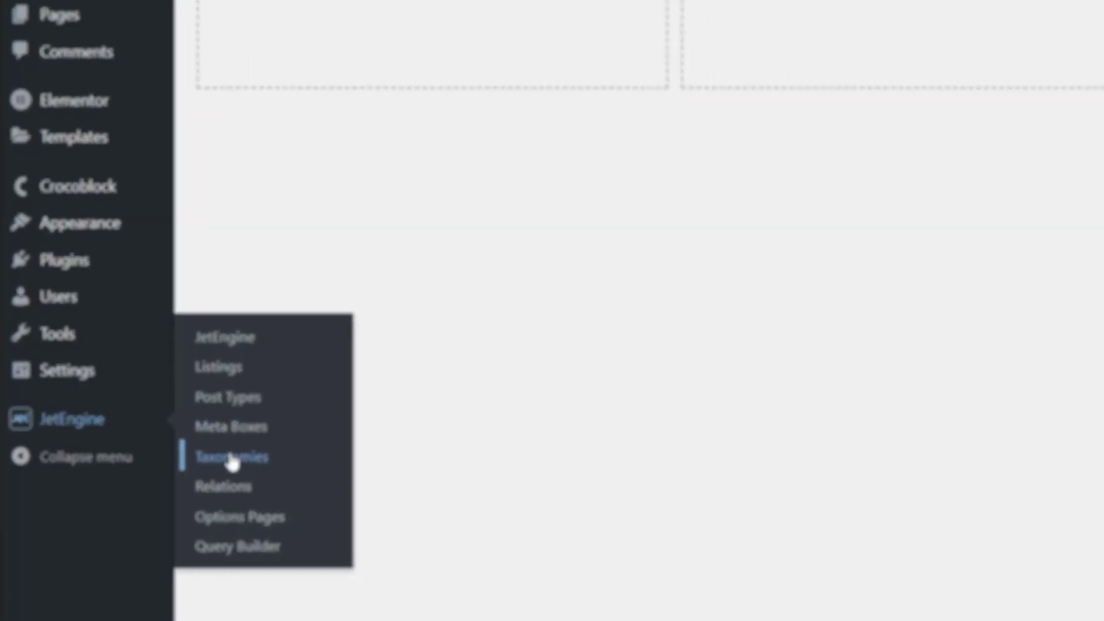
click(232, 459)
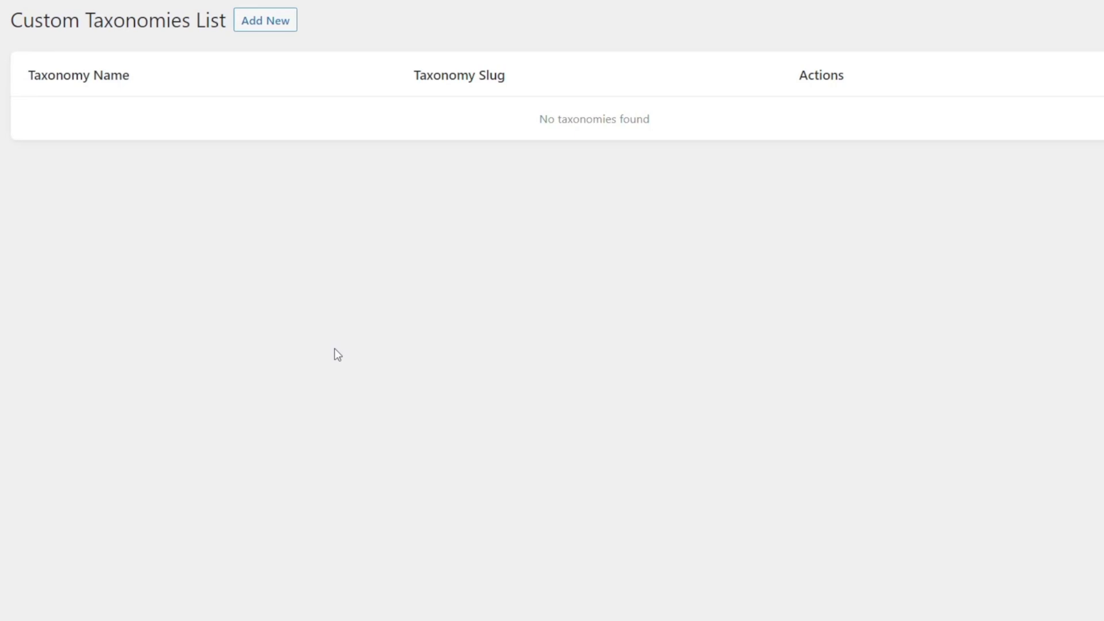
click(265, 23)
scroll(230, 218, down, 1)
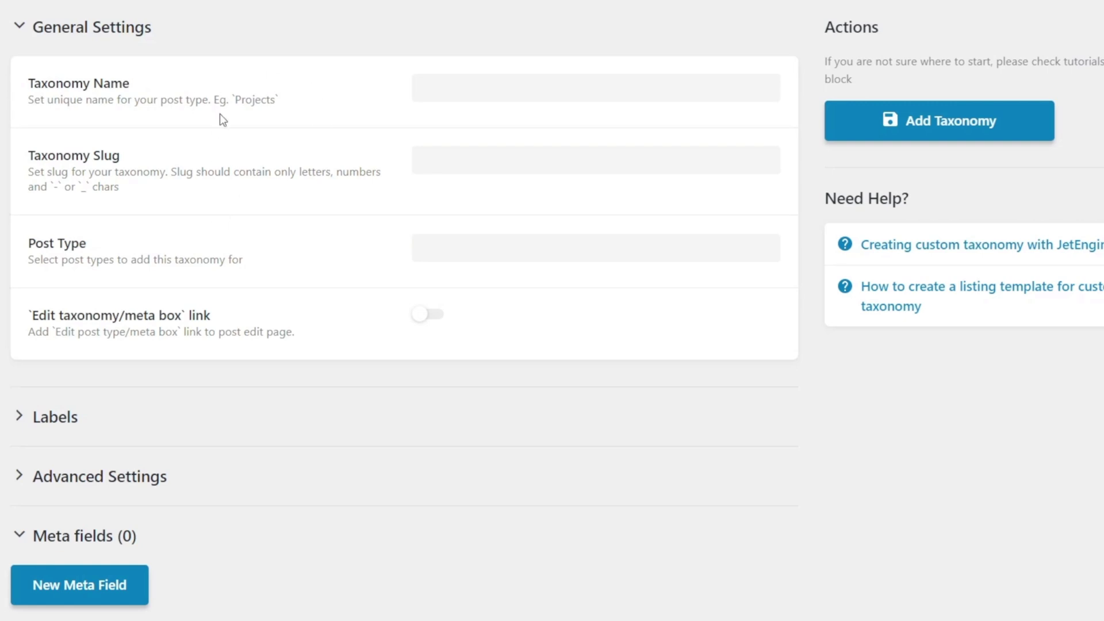
click(446, 93)
text(Property Type)
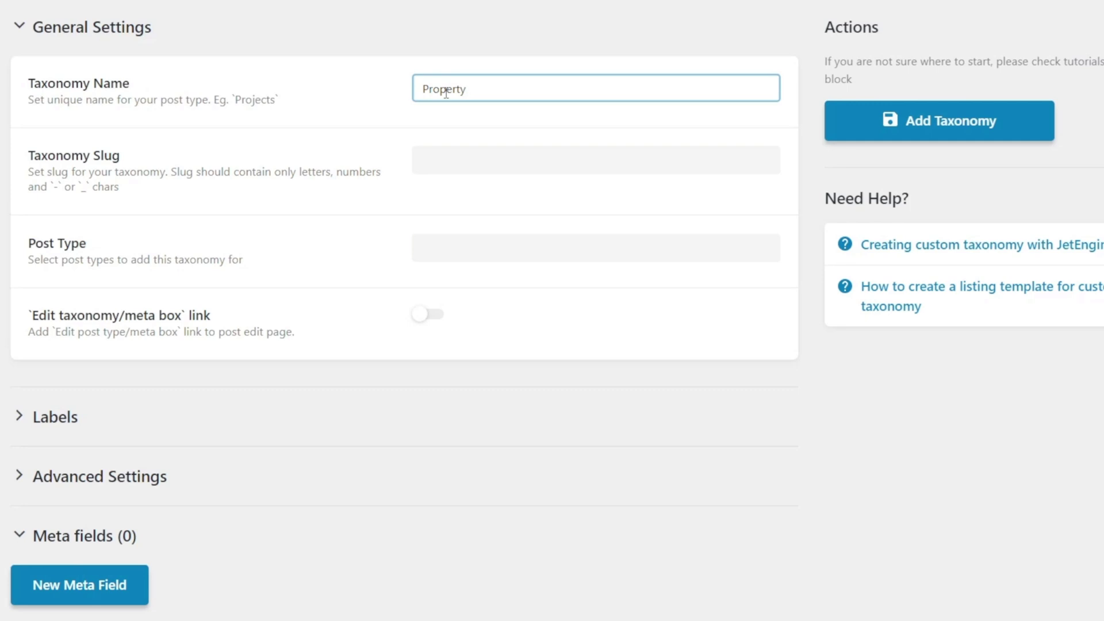
click(480, 161)
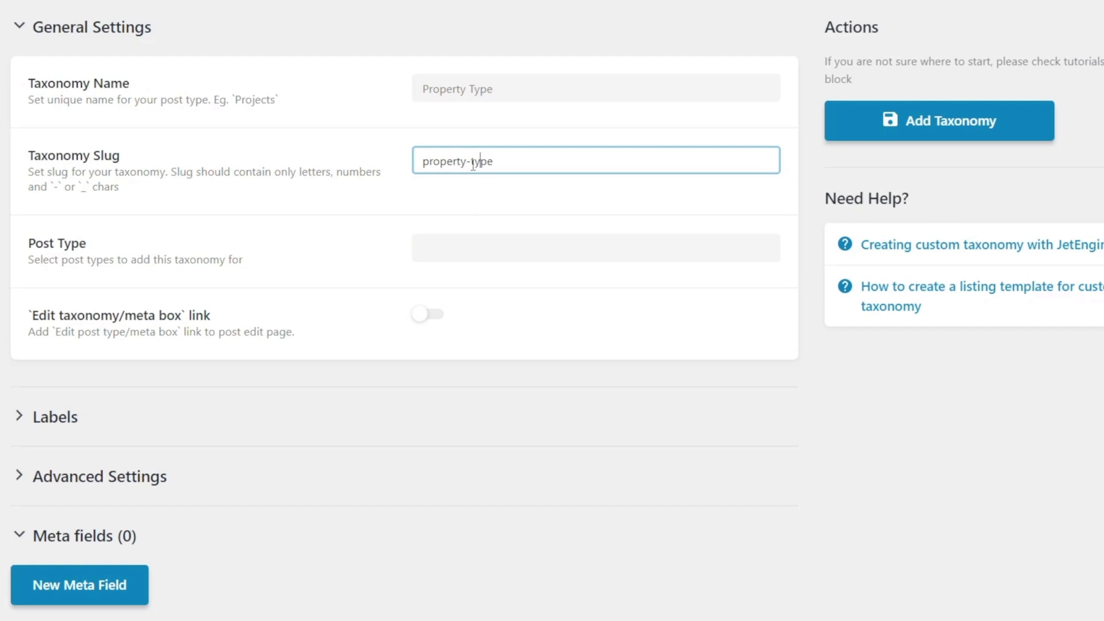
click(474, 191)
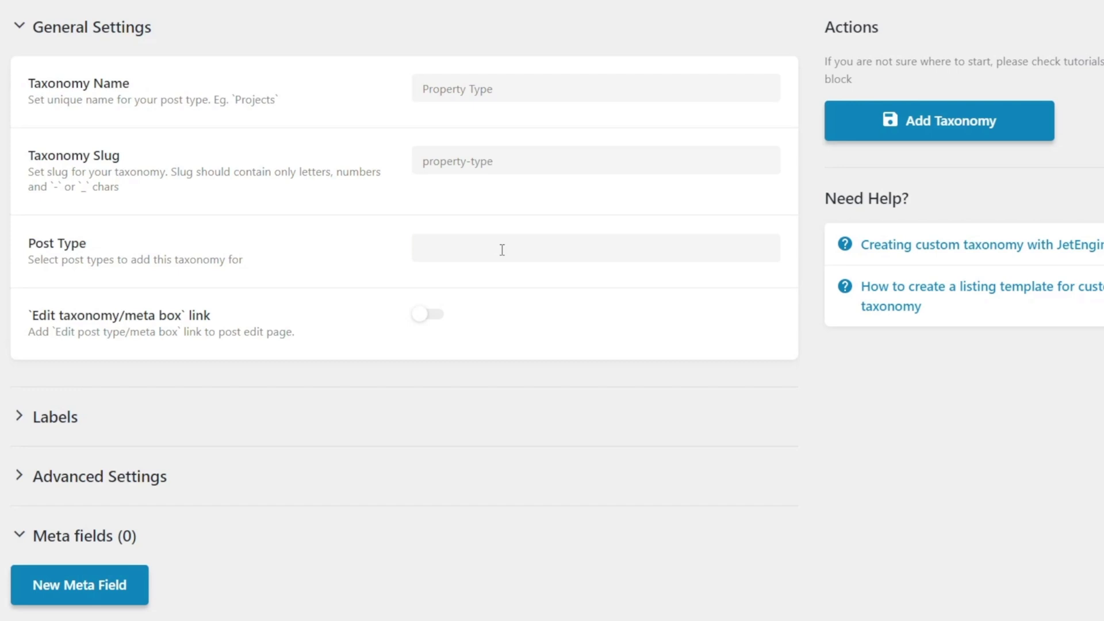
- Assign the Property Type taxonomy to the Properties post type
click(502, 250)
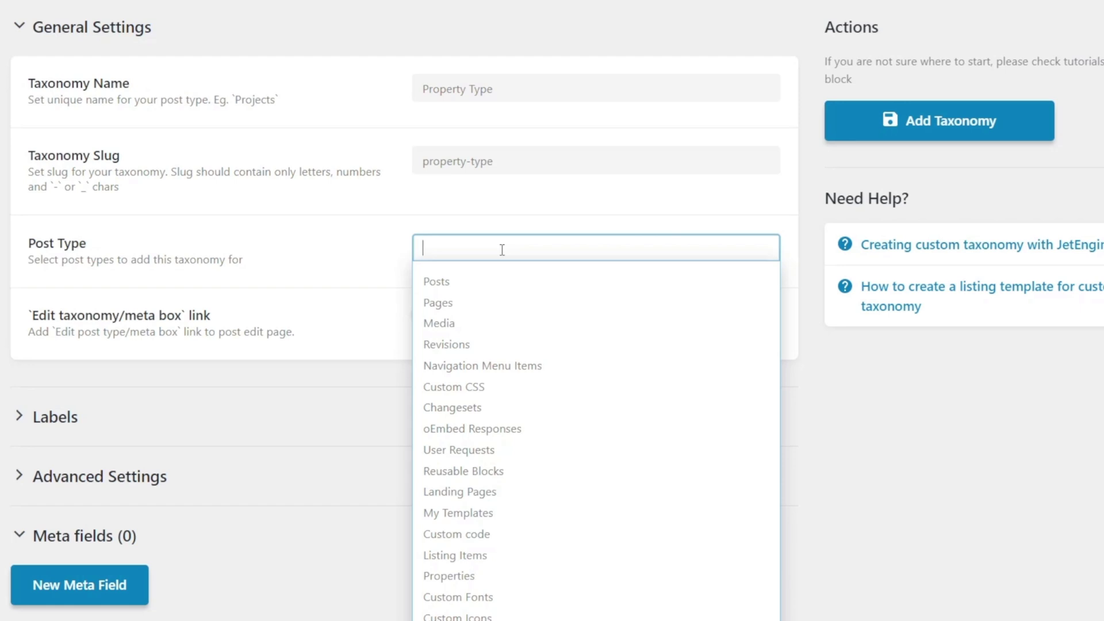
click(473, 284)
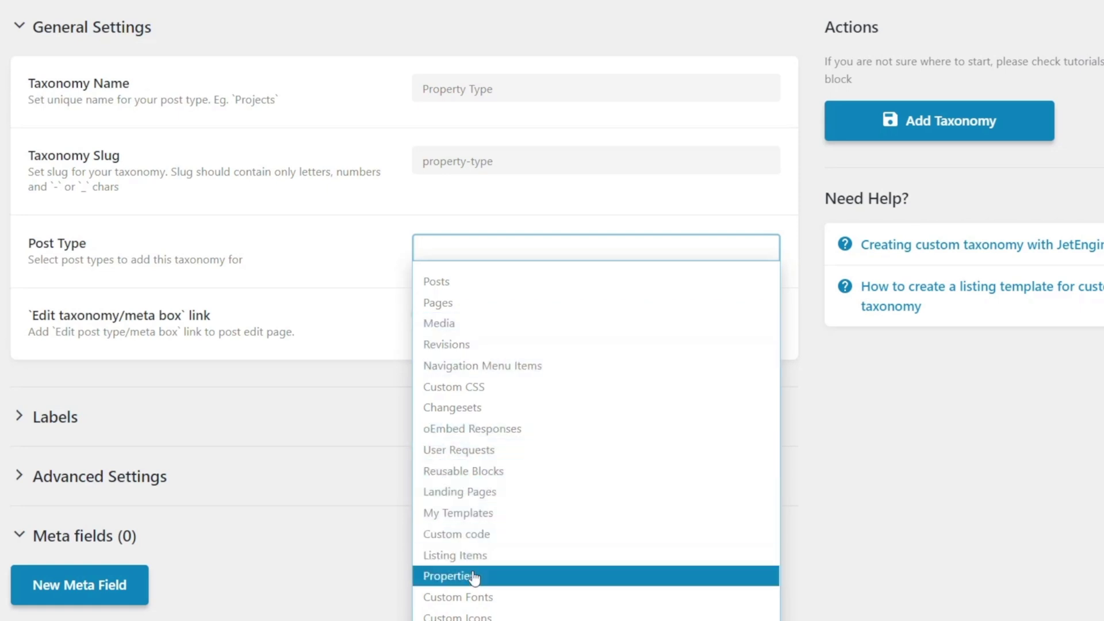
click(510, 577)
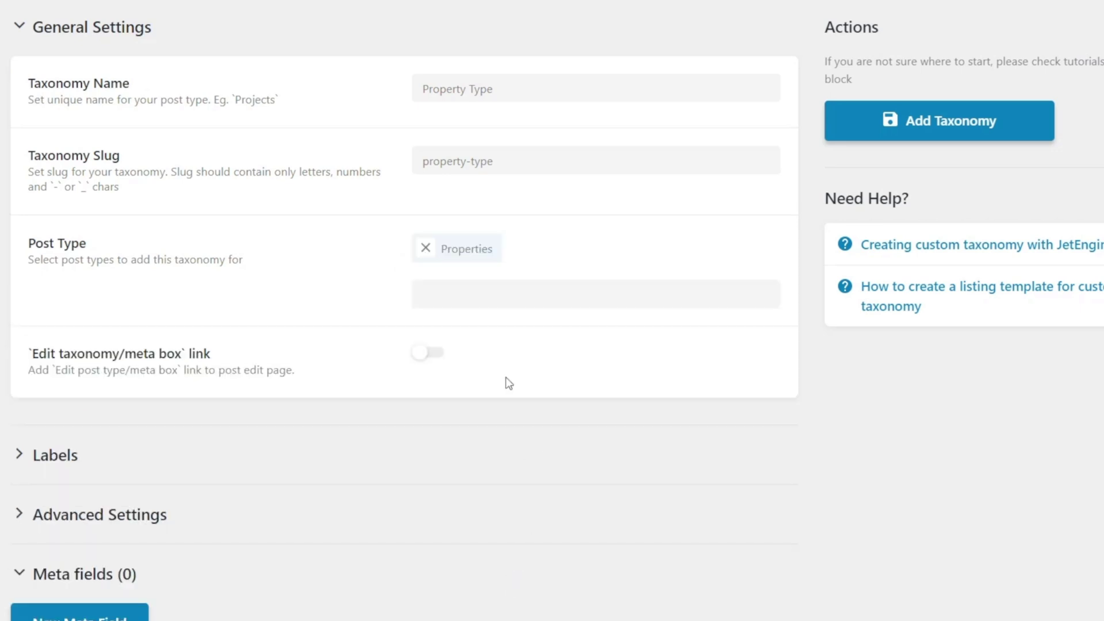
- Add Posts as a second post type for the taxonomy and remove it again
click(474, 294)
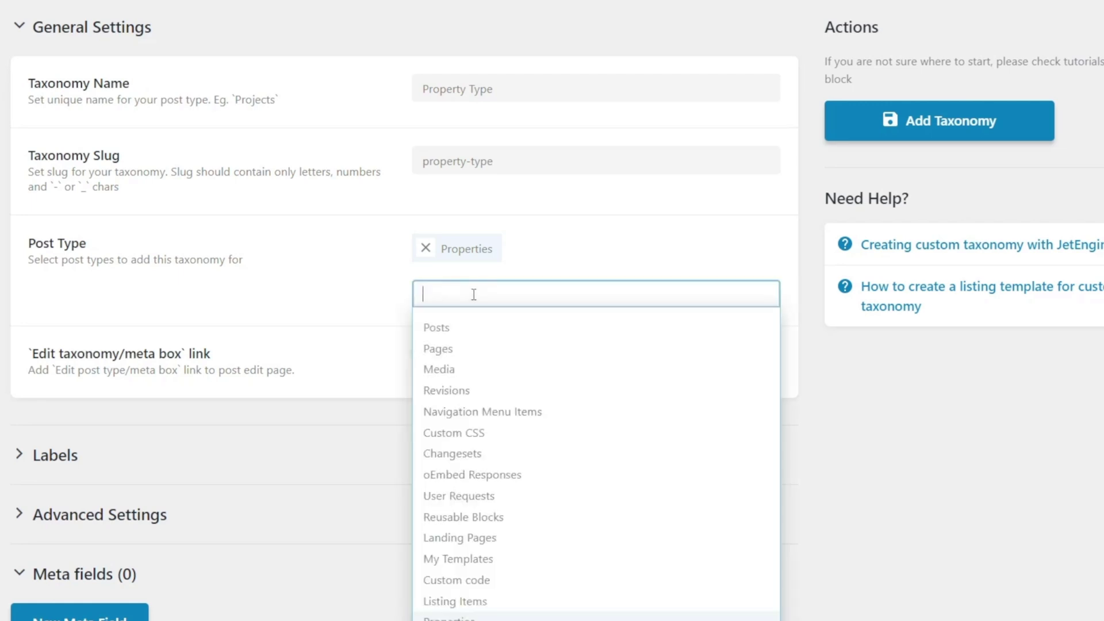
click(467, 335)
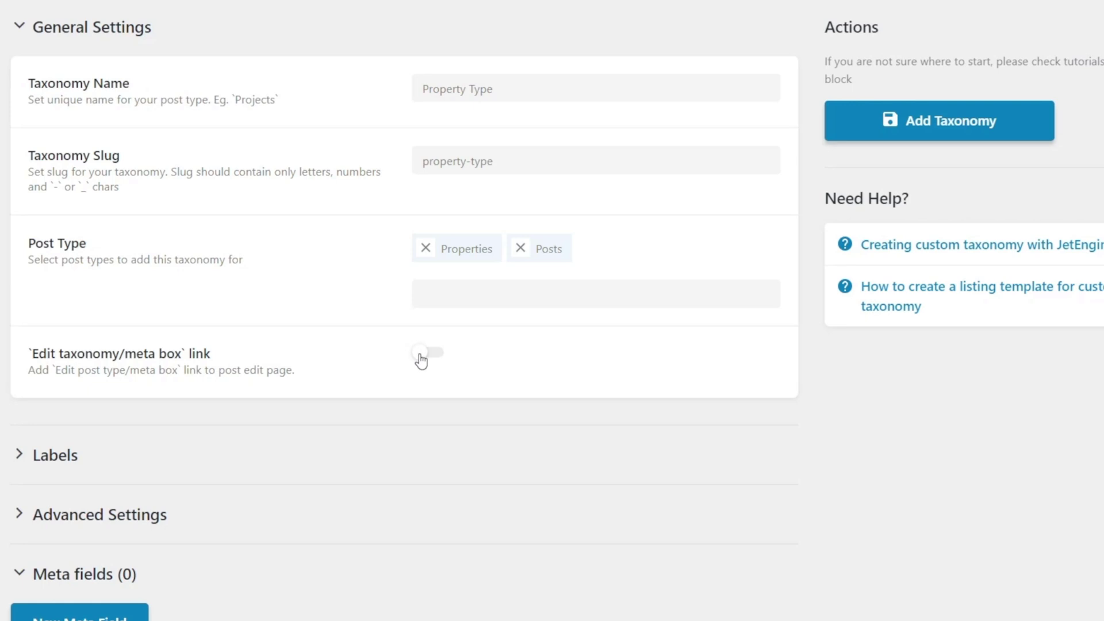
click(520, 248)
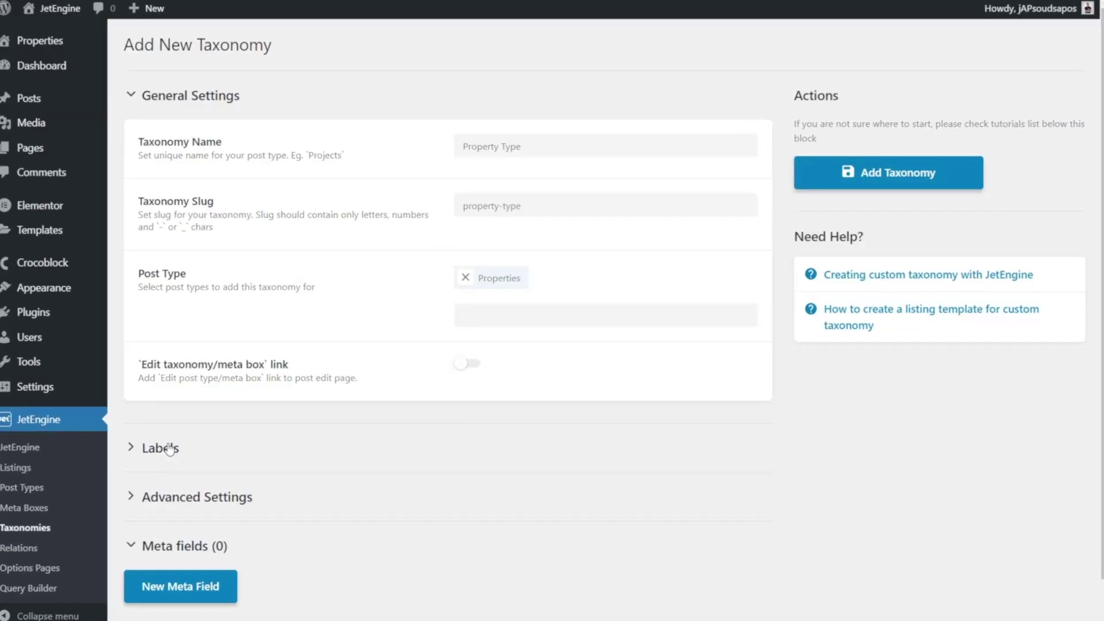
- Examine the label text fields available for the new taxonomy, from Singular name down to Back to items
click(141, 446)
scroll(313, 488, down, 4)
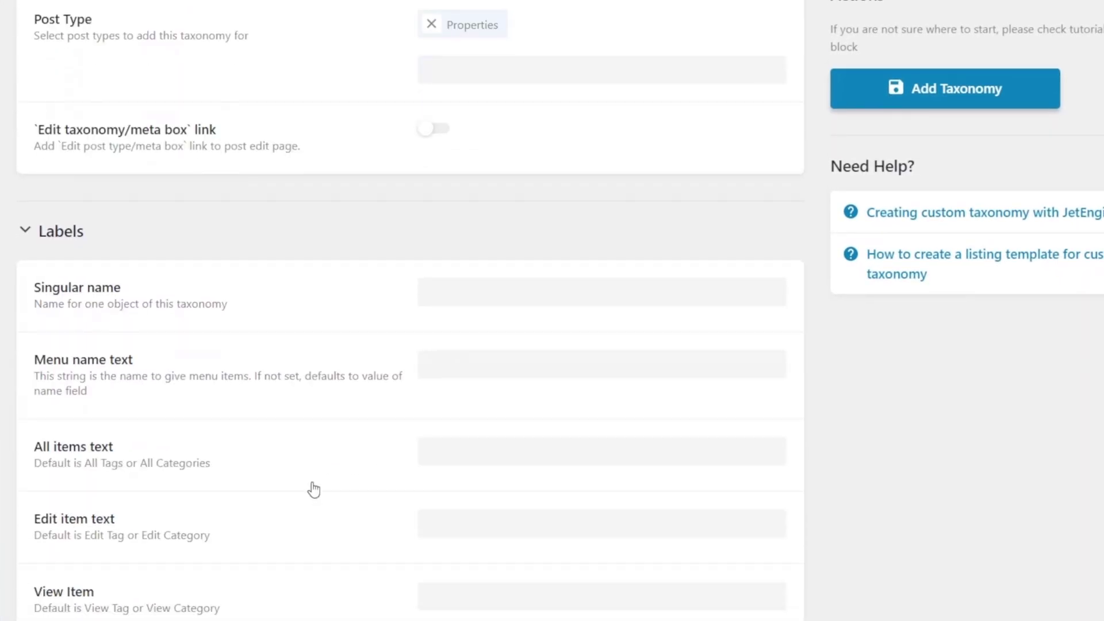
scroll(312, 485, down, 3)
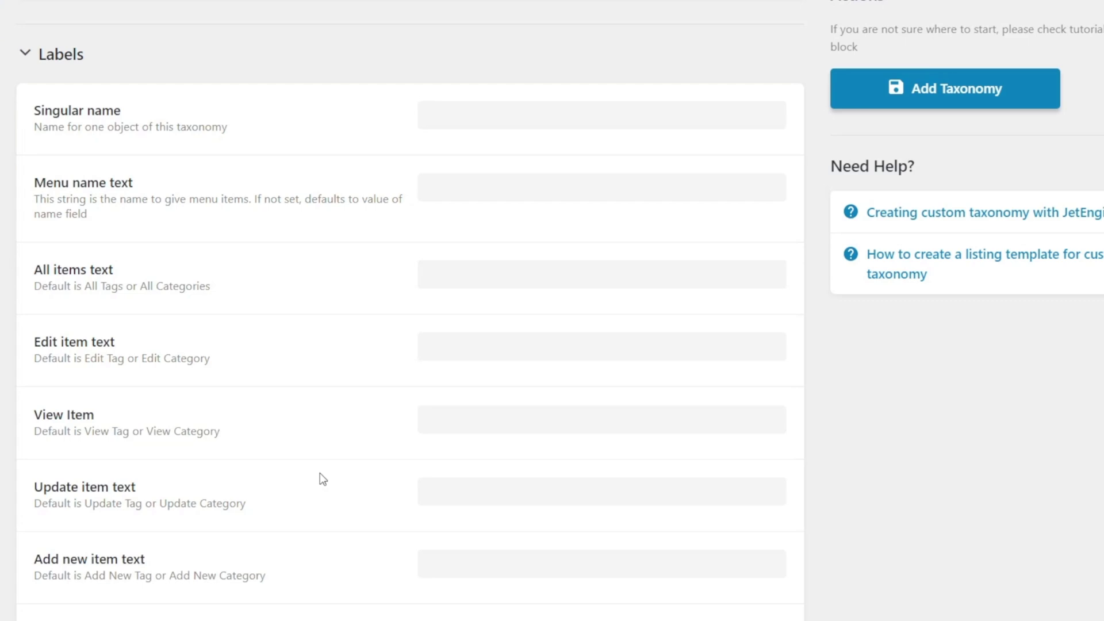
scroll(370, 473, down, 5)
scroll(371, 472, down, 6)
scroll(371, 473, down, 3)
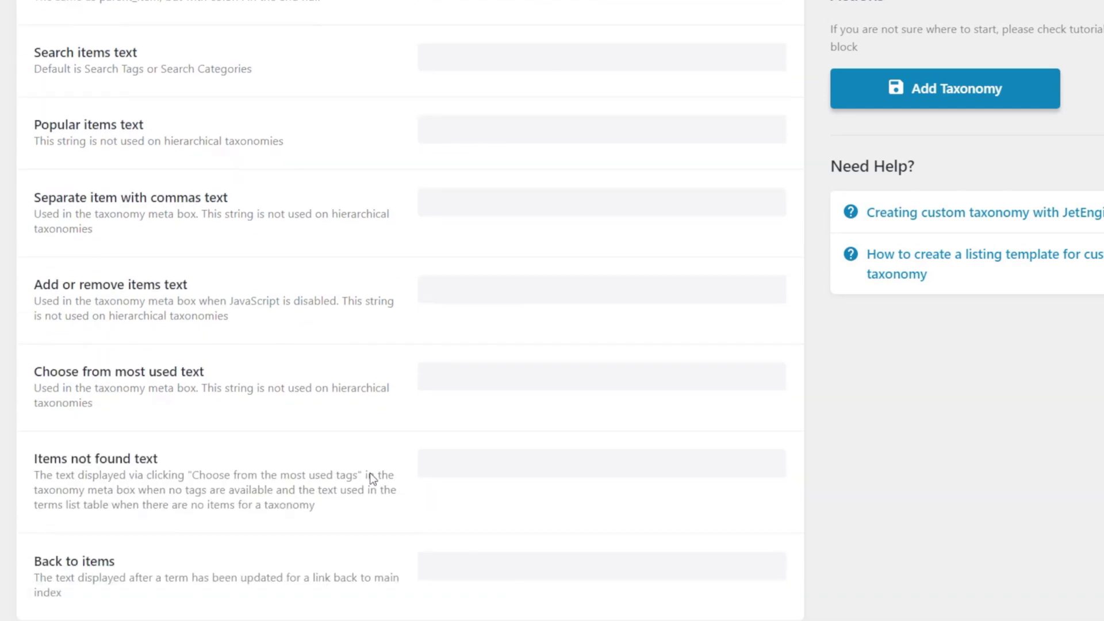
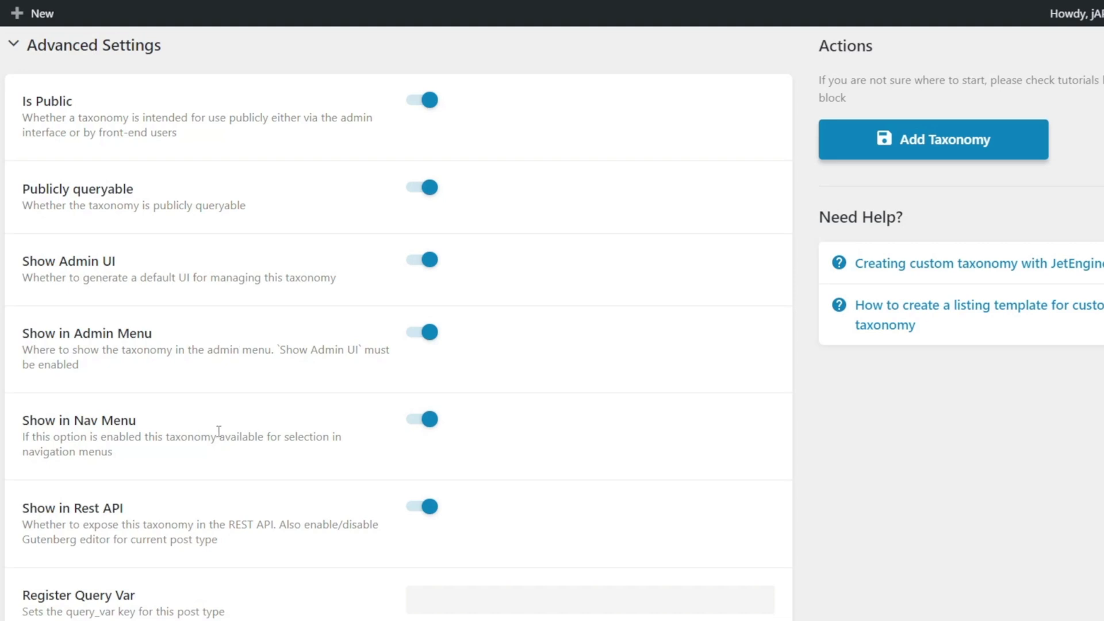
- Turn on the Hierarchical option in the taxonomy's advanced settings
mouse_move(40, 22)
scroll(285, 406, down, 3)
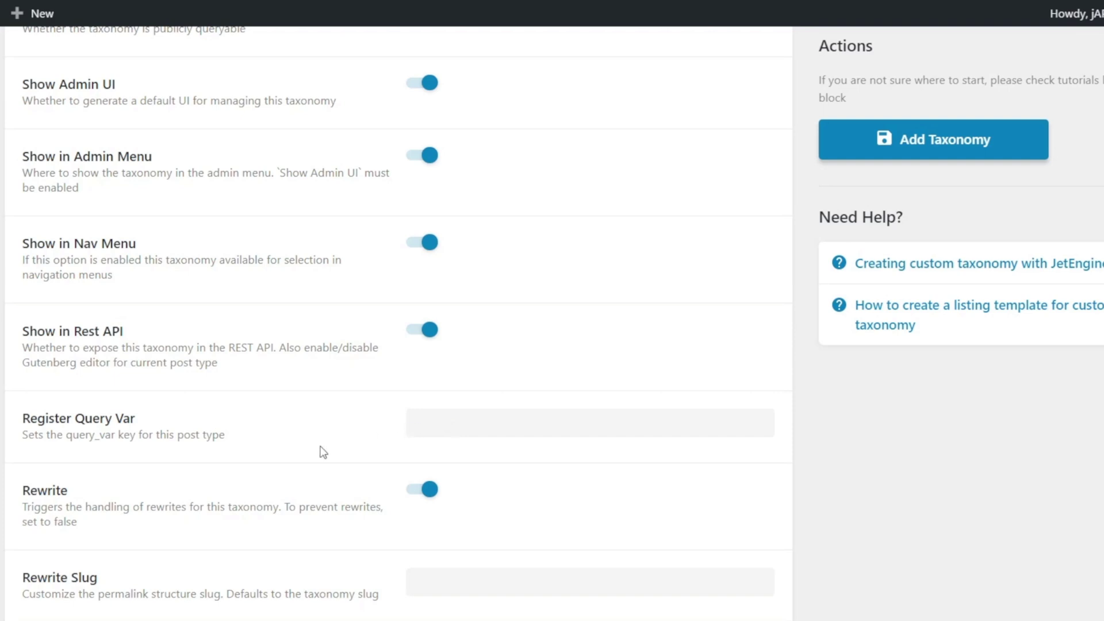
scroll(274, 478, down, 2)
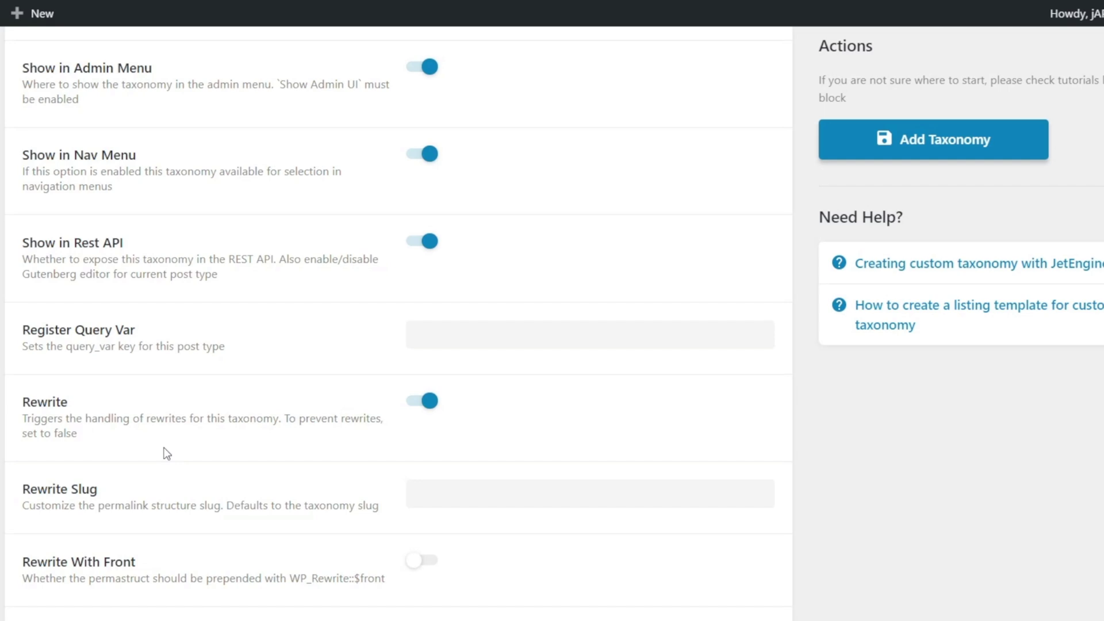
scroll(311, 434, down, 2)
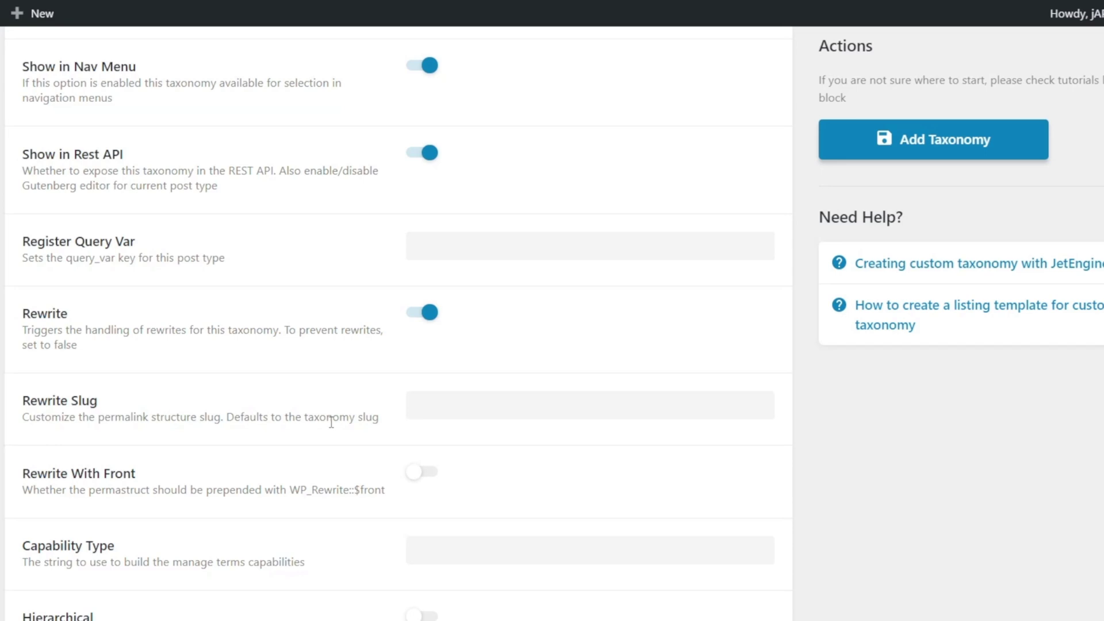
scroll(284, 489, down, 2)
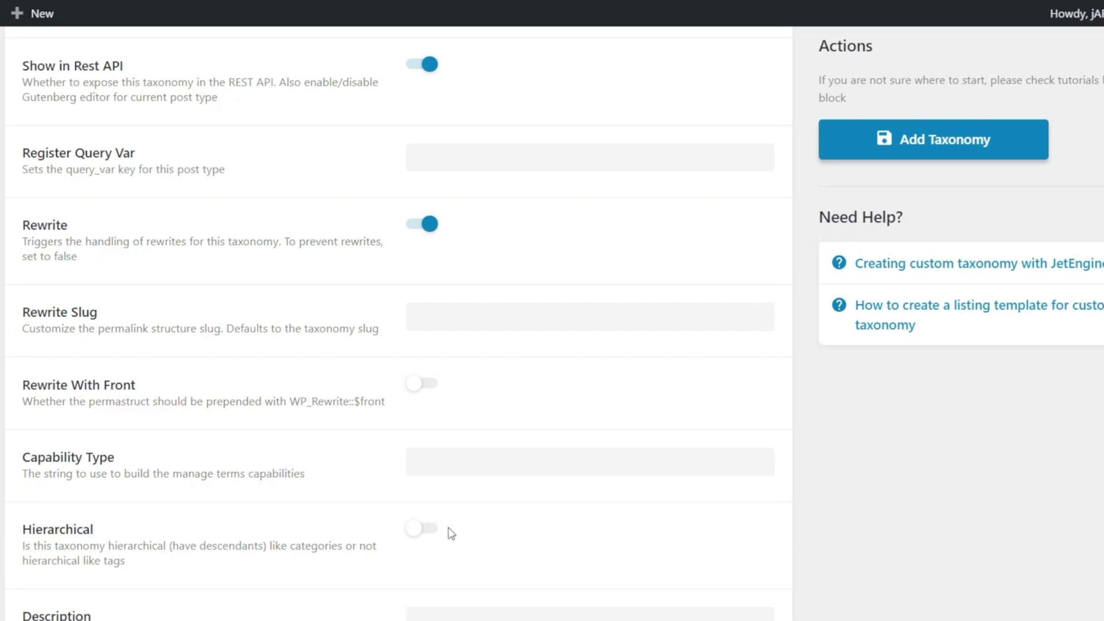
click(430, 530)
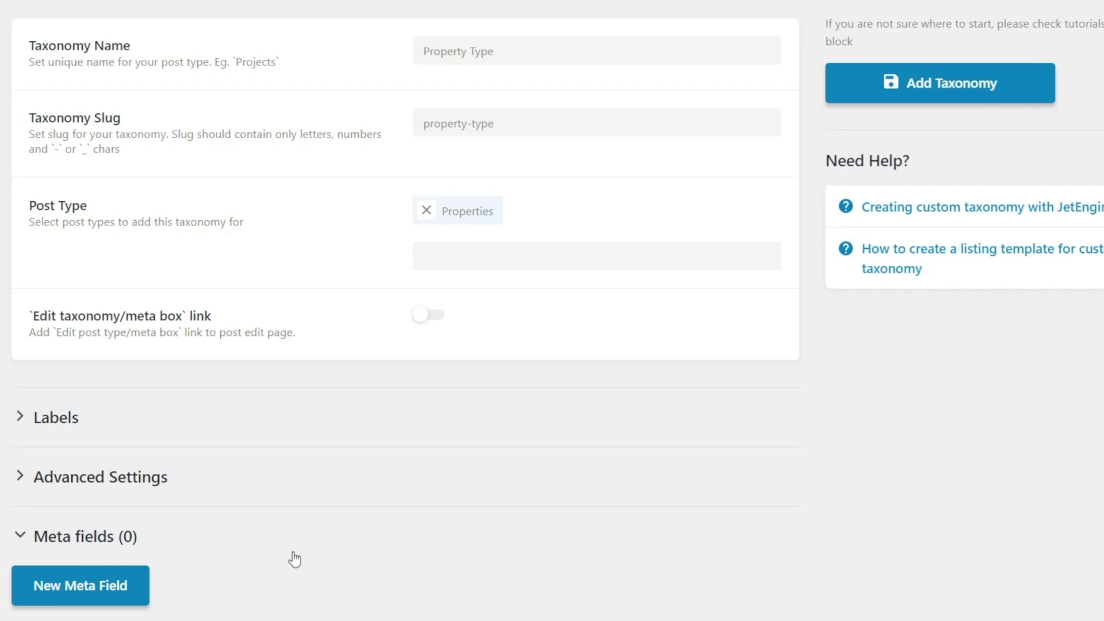
- Add a meta field to the taxonomy labelled "Property Type Description" with the ID property-type-description
click(74, 587)
scroll(408, 520, down, 8)
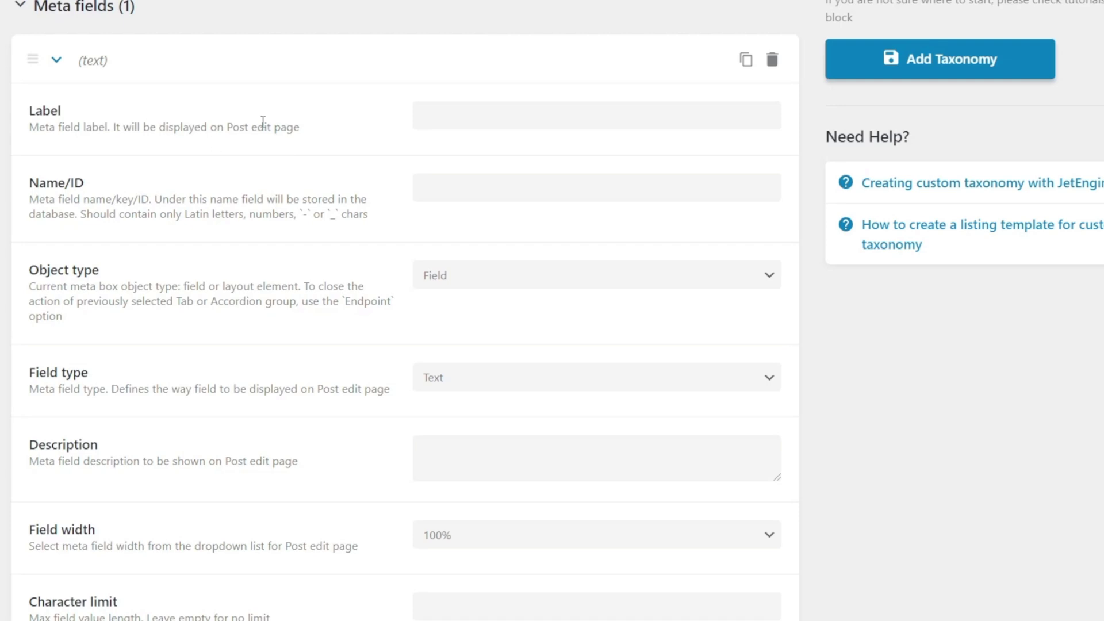
click(476, 116)
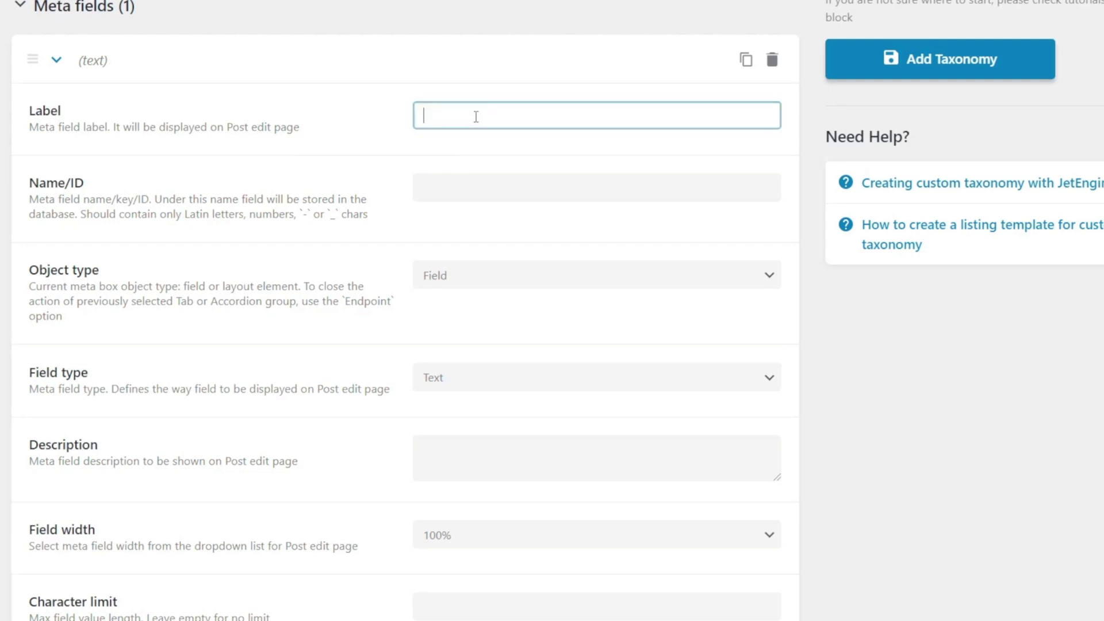
text(Property )
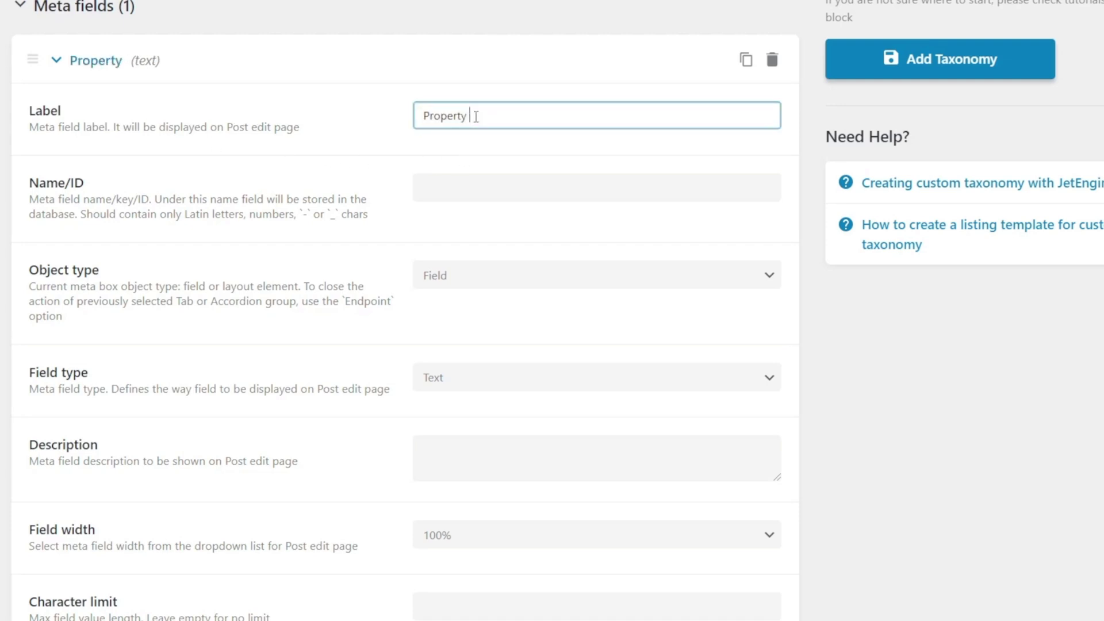
text(Type Description)
click(490, 189)
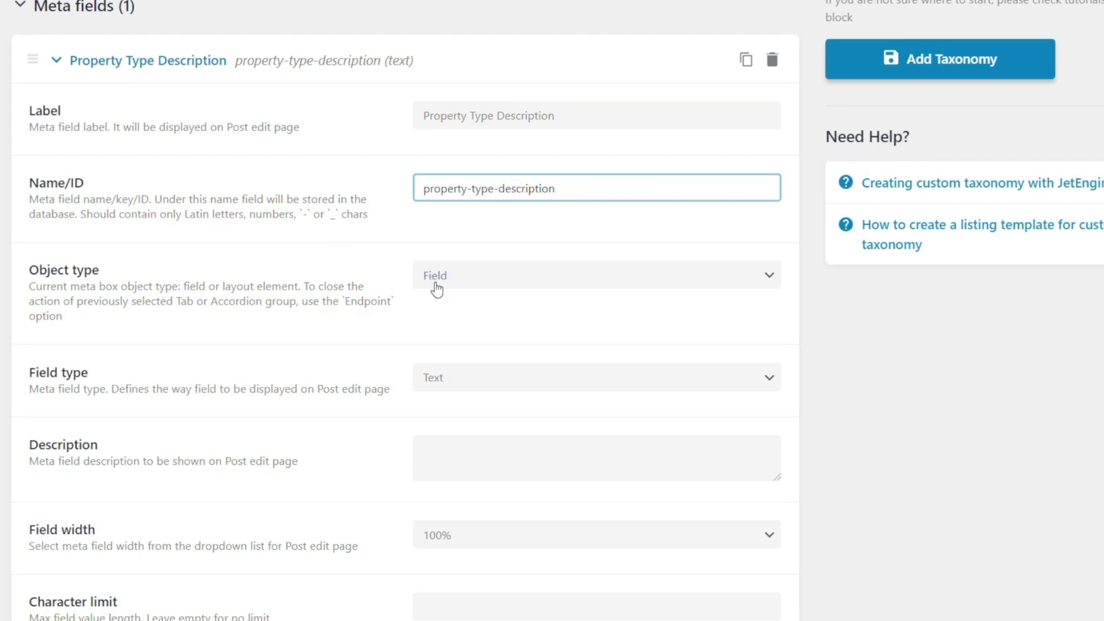
- Set the field type of the Property Type Description meta field to WYSIWYG
scroll(243, 360, down, 3)
click(499, 206)
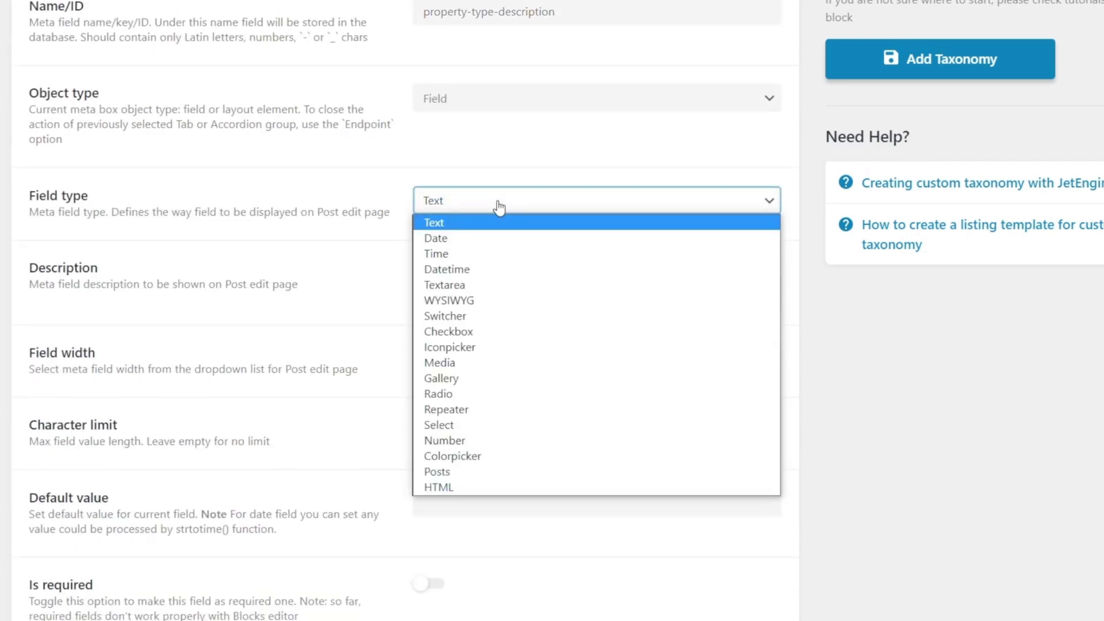
click(475, 301)
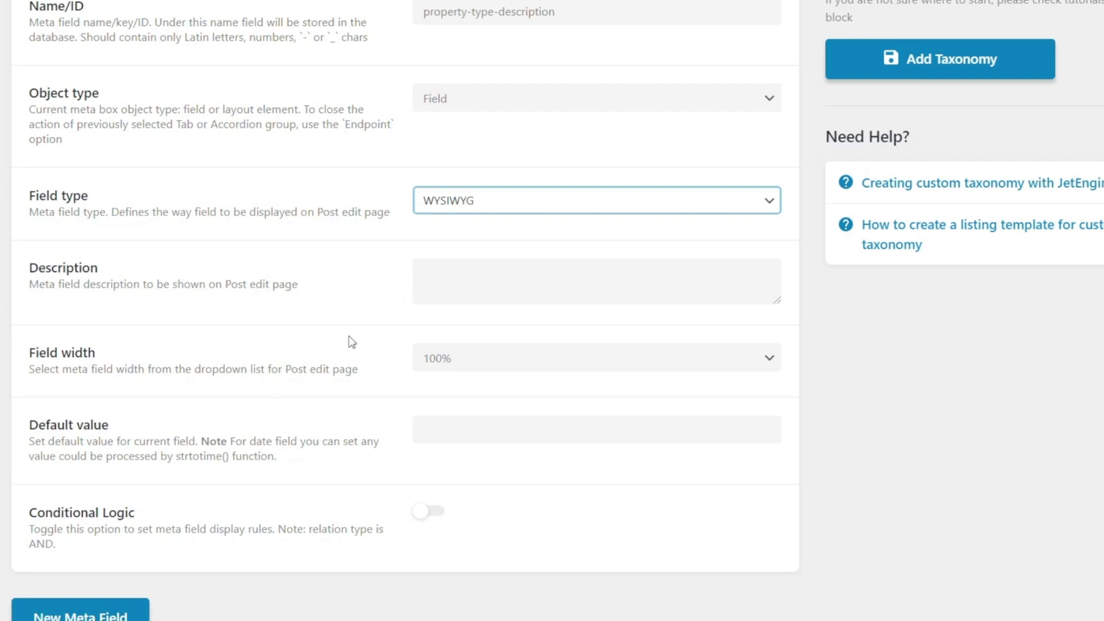
- Add a second meta field labelled "Property Type Image" with the ID property-type-image
click(103, 609)
scroll(401, 569, down, 1)
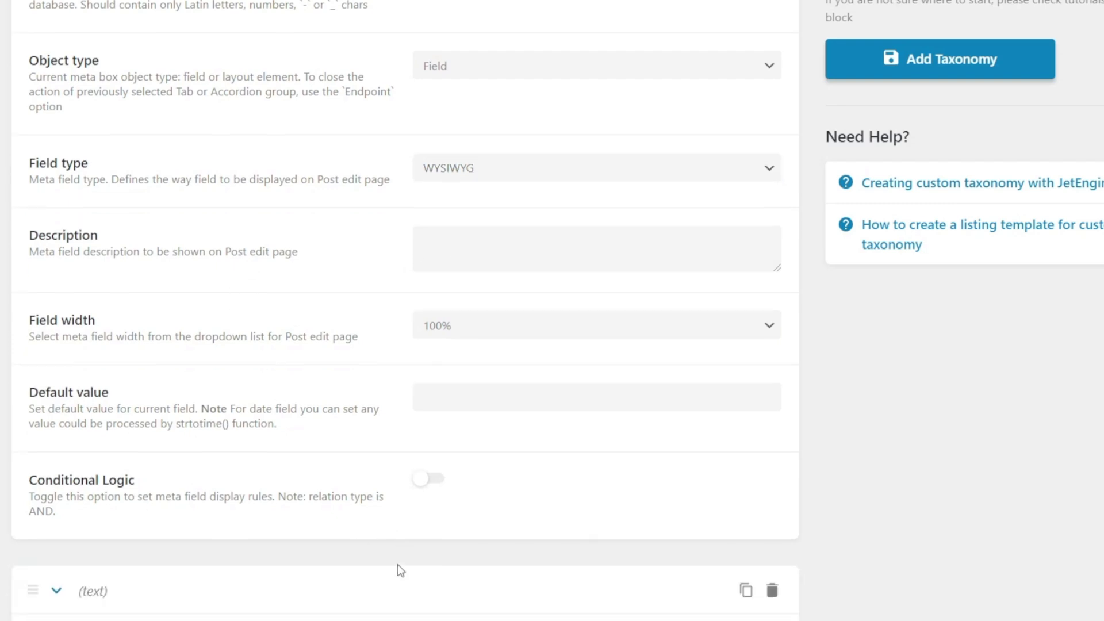
scroll(398, 564, down, 8)
click(443, 145)
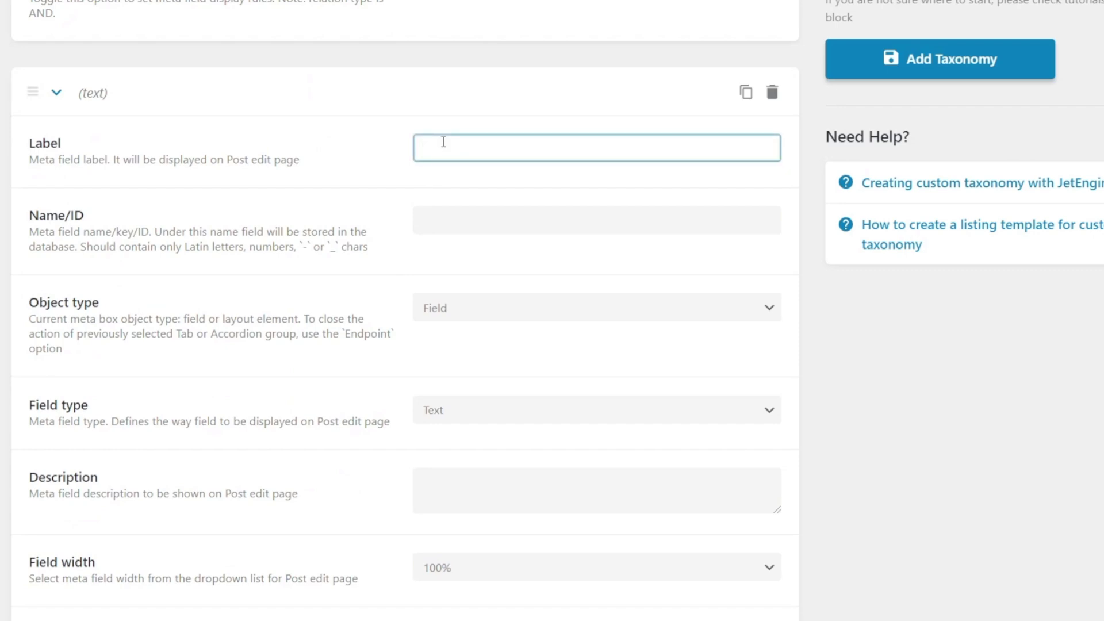
text(Property Type )
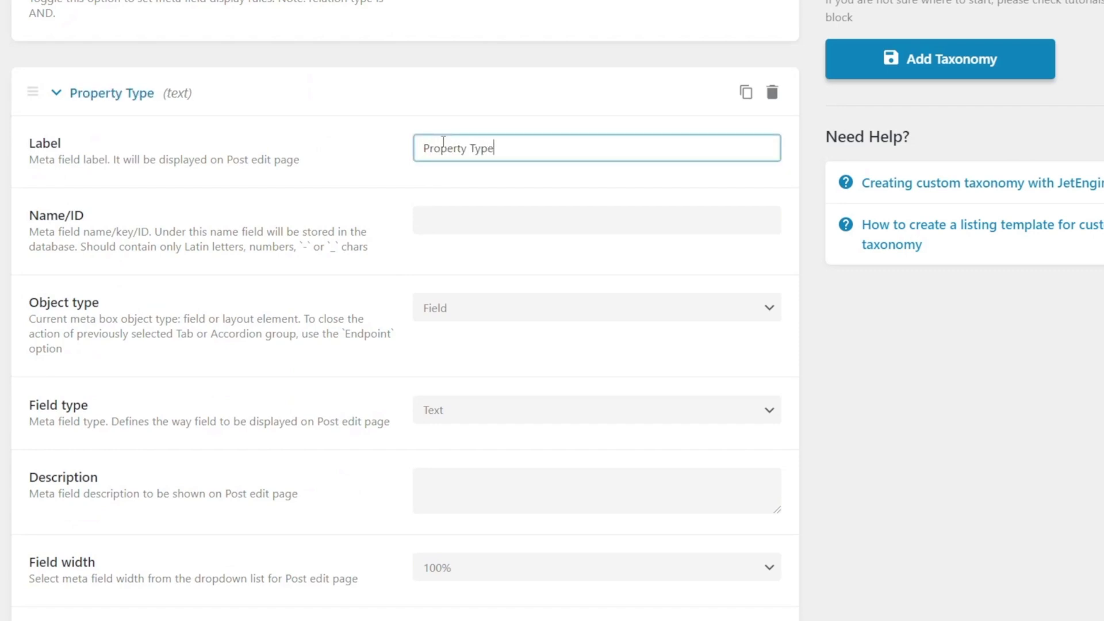
text(Image)
click(505, 222)
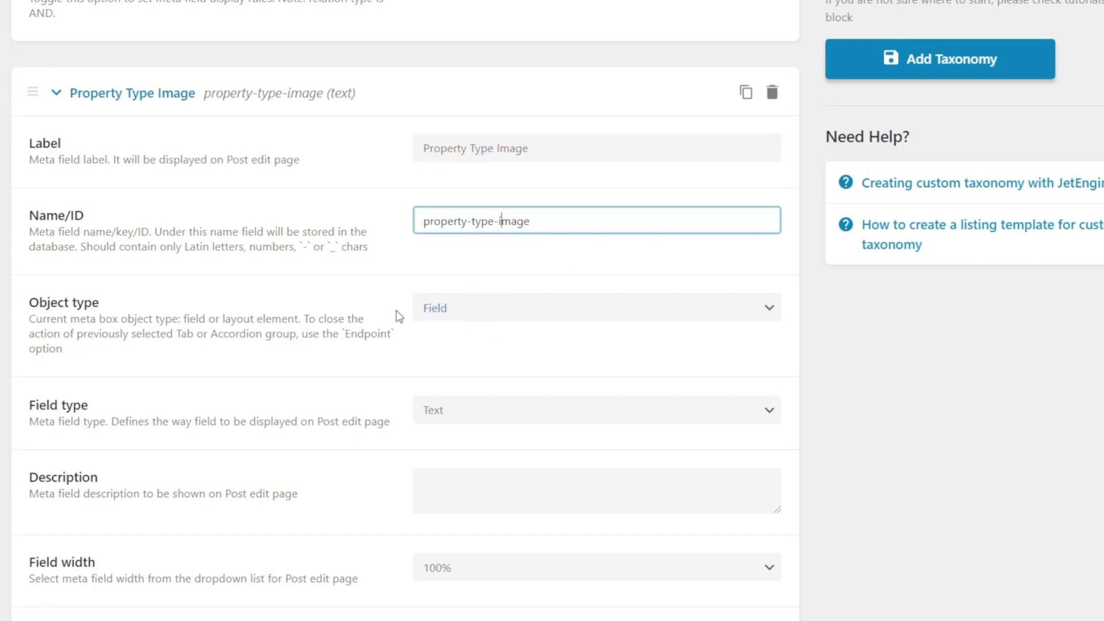
- Set the Property Type Image meta field's type to Media and its value format to Media URL
scroll(321, 350, down, 3)
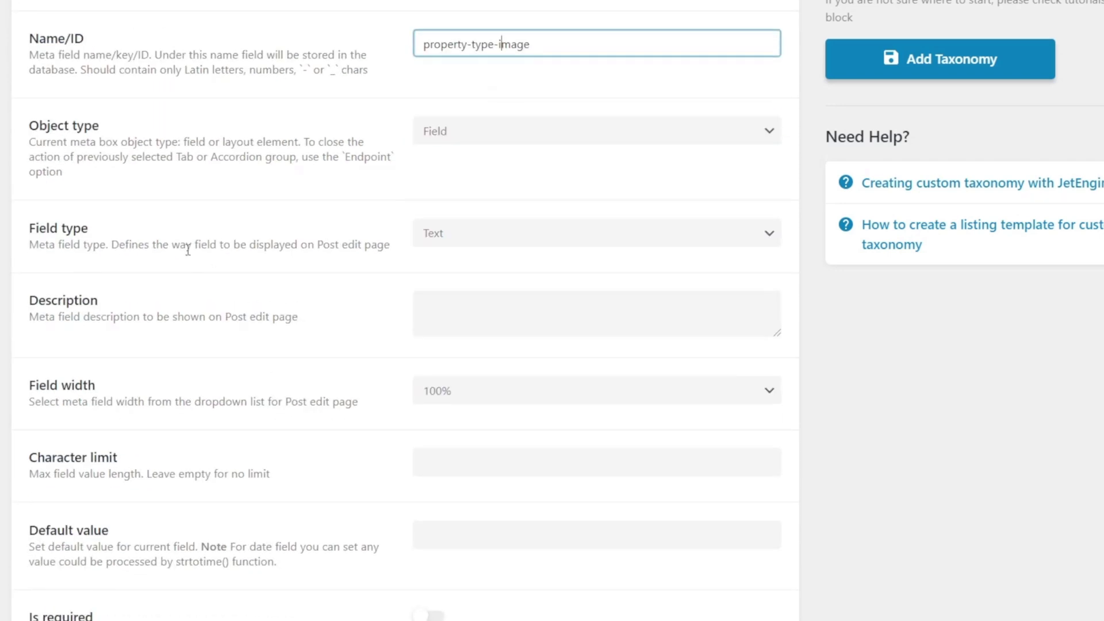
click(465, 248)
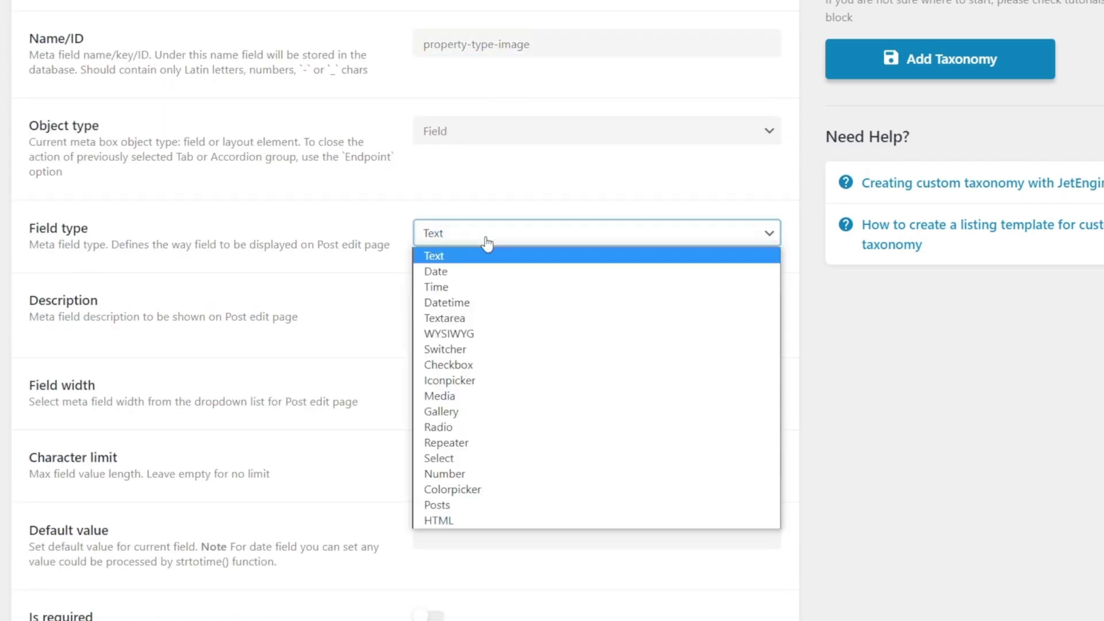
click(452, 398)
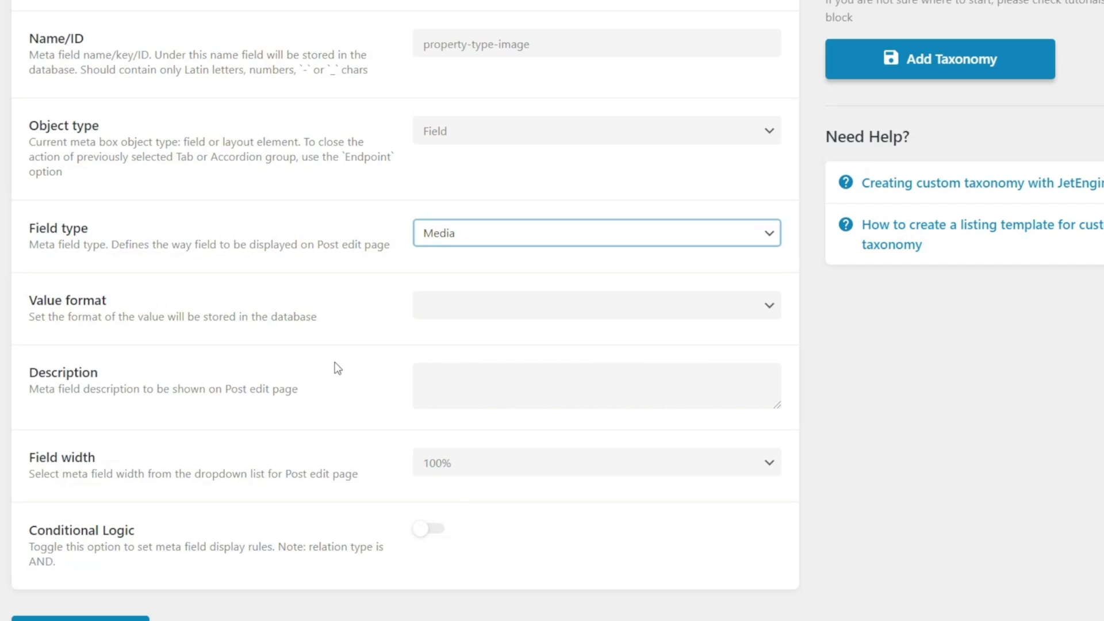
click(578, 315)
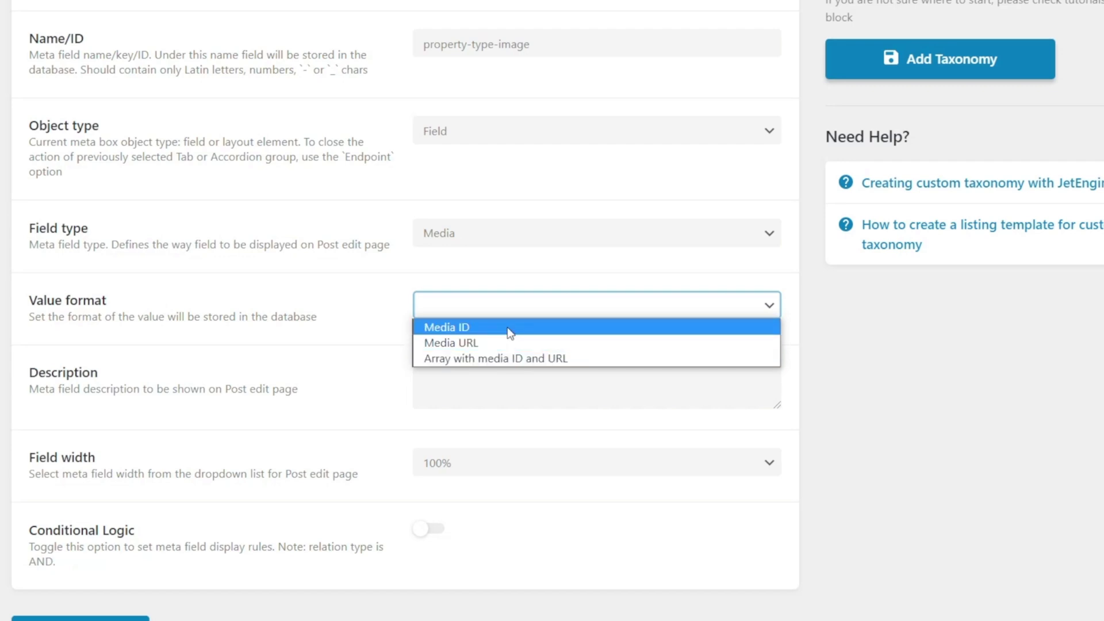
click(509, 349)
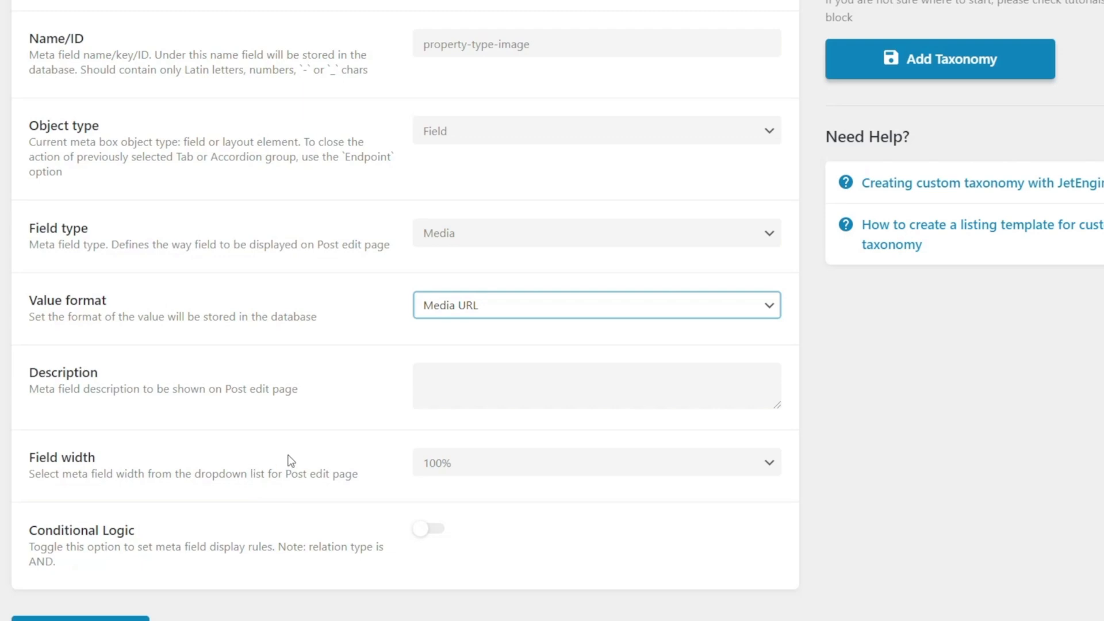
- Collapse the Property Type Image and Property Type Description meta fields and add the taxonomy
scroll(291, 460, up, 7)
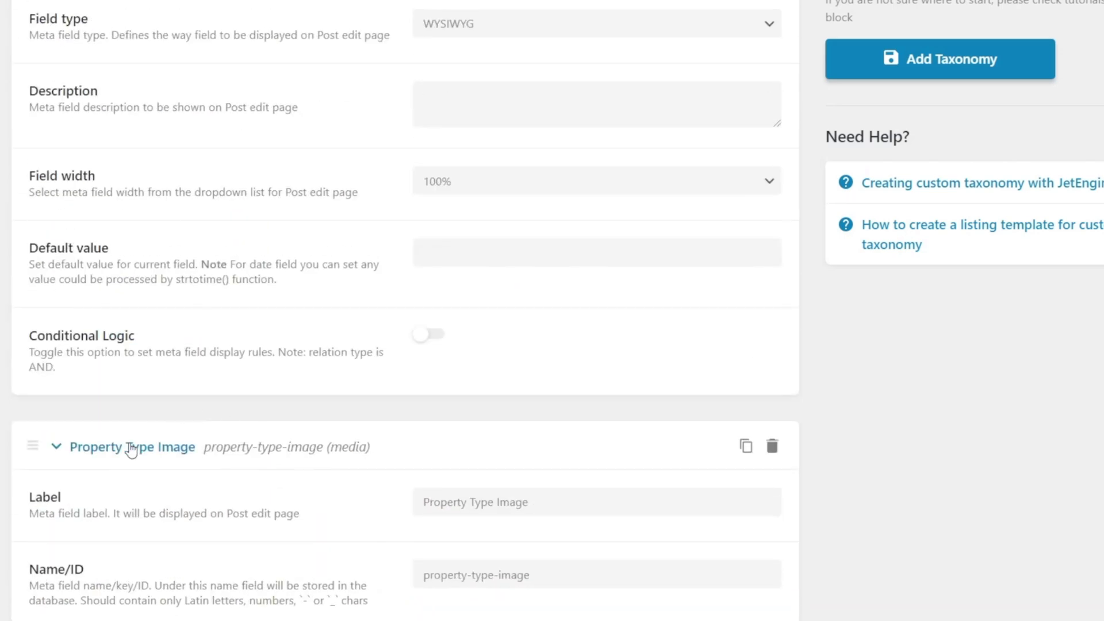
click(57, 450)
scroll(218, 402, up, 6)
scroll(208, 361, up, 3)
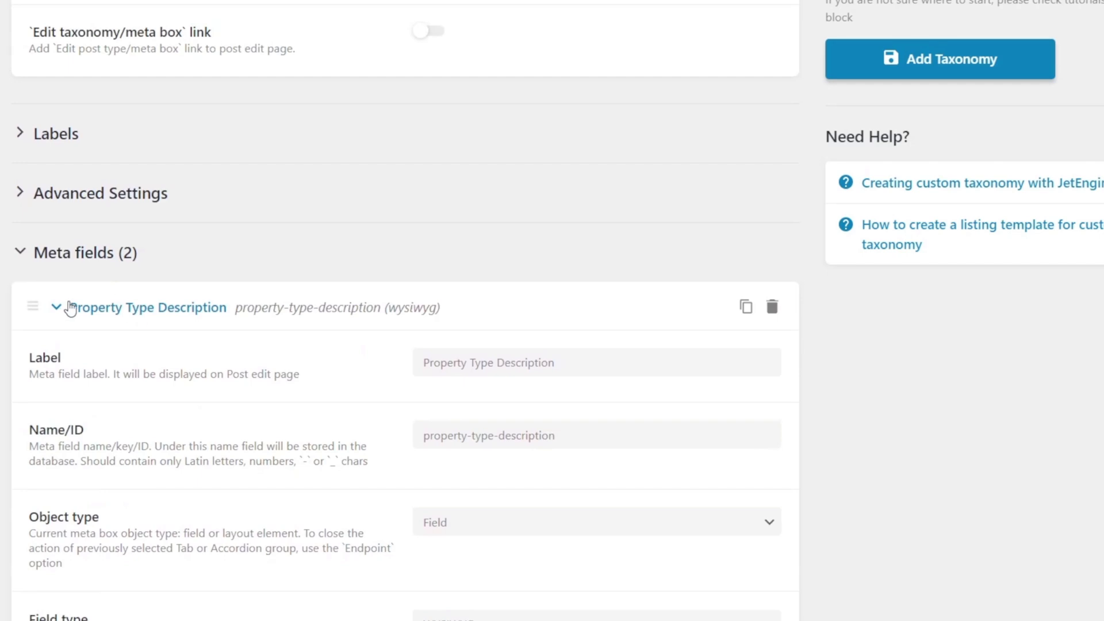
click(56, 307)
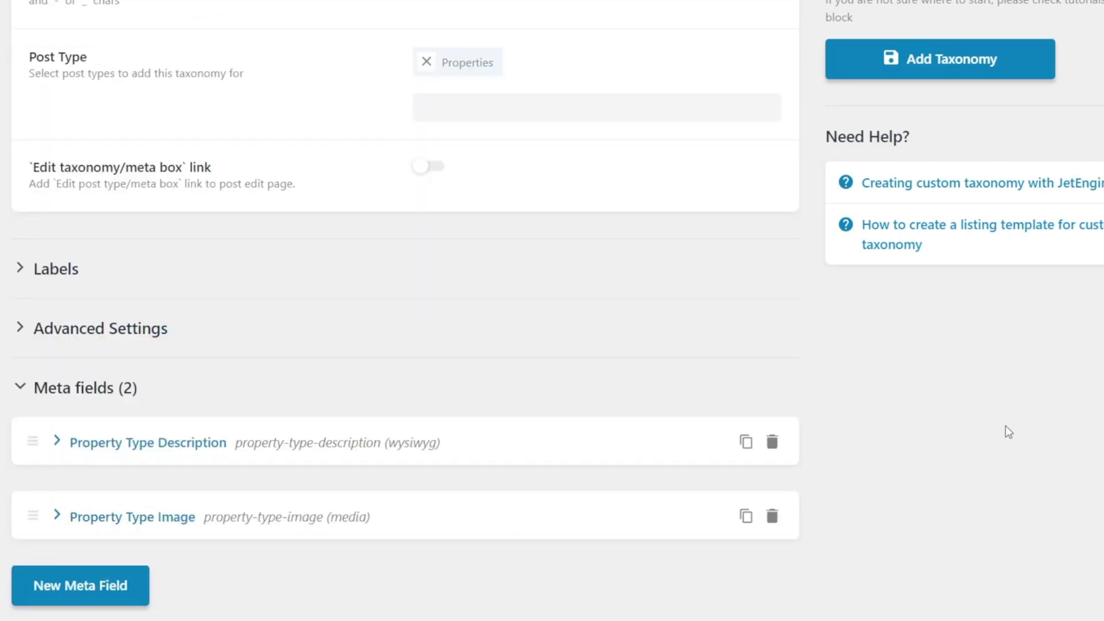
click(951, 60)
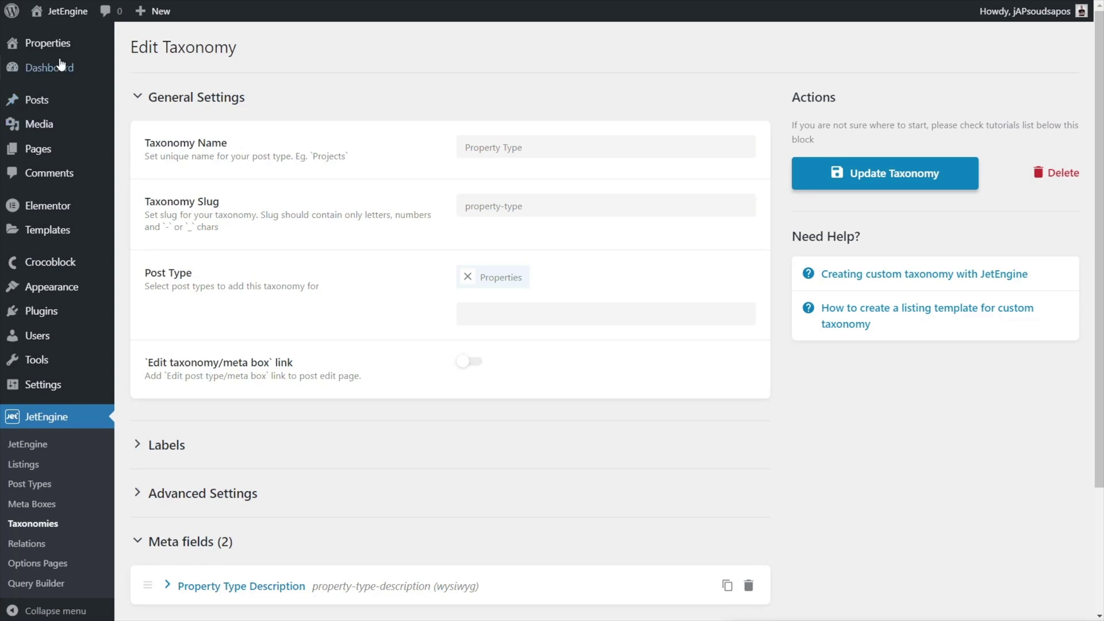
- Open the Property Type terms under Properties and name a new category Apartments, leaving the slug blank
mouse_move(34, 43)
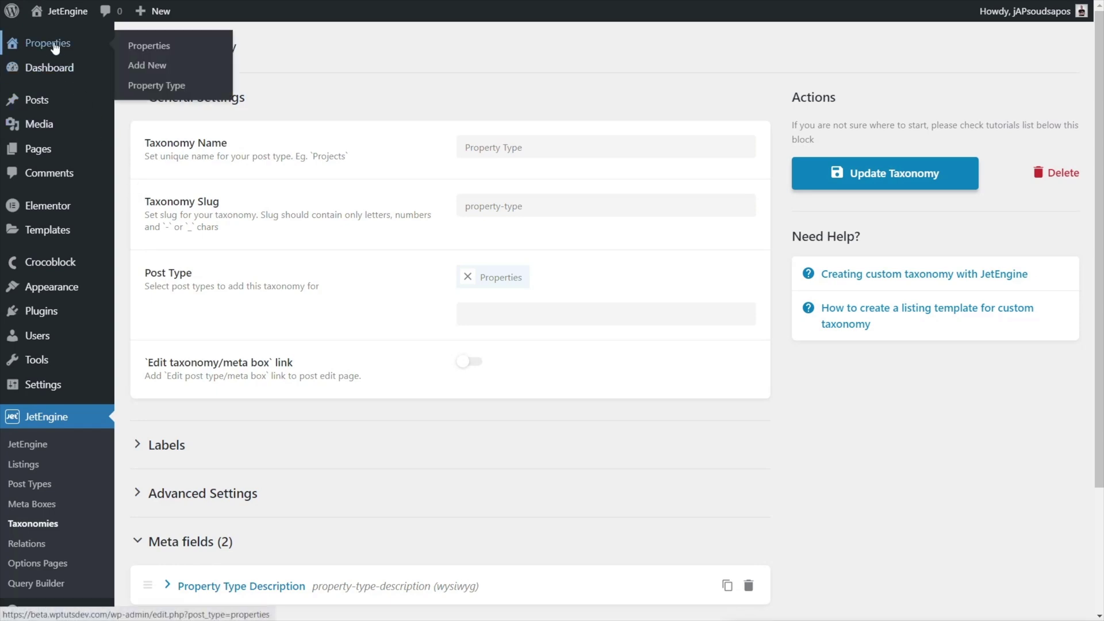
click(157, 86)
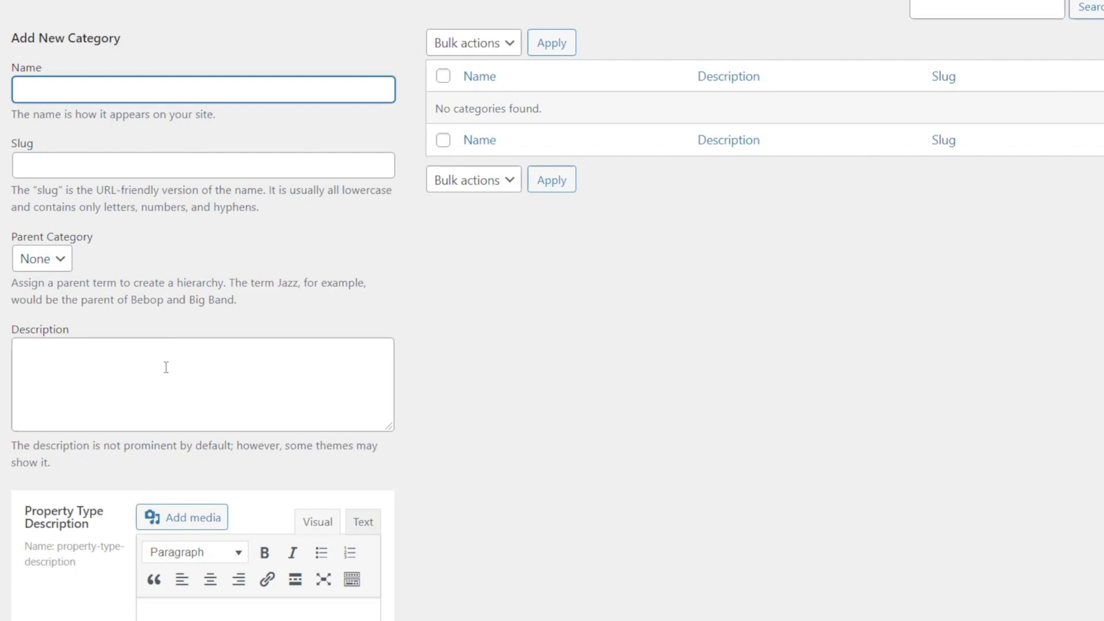
scroll(602, 435, down, 5)
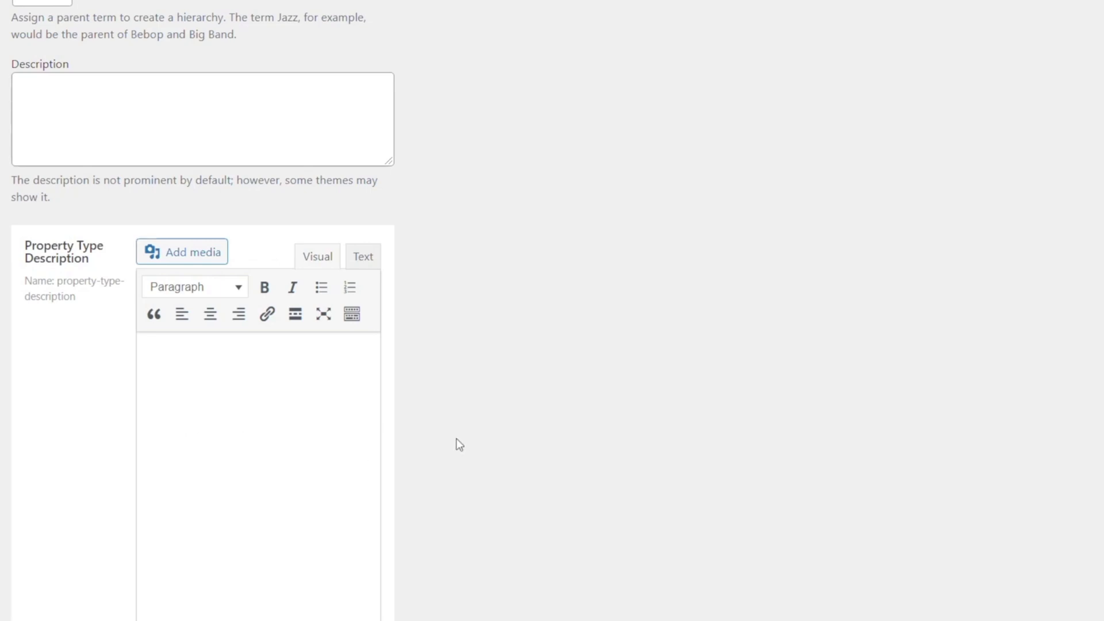
scroll(456, 438, down, 5)
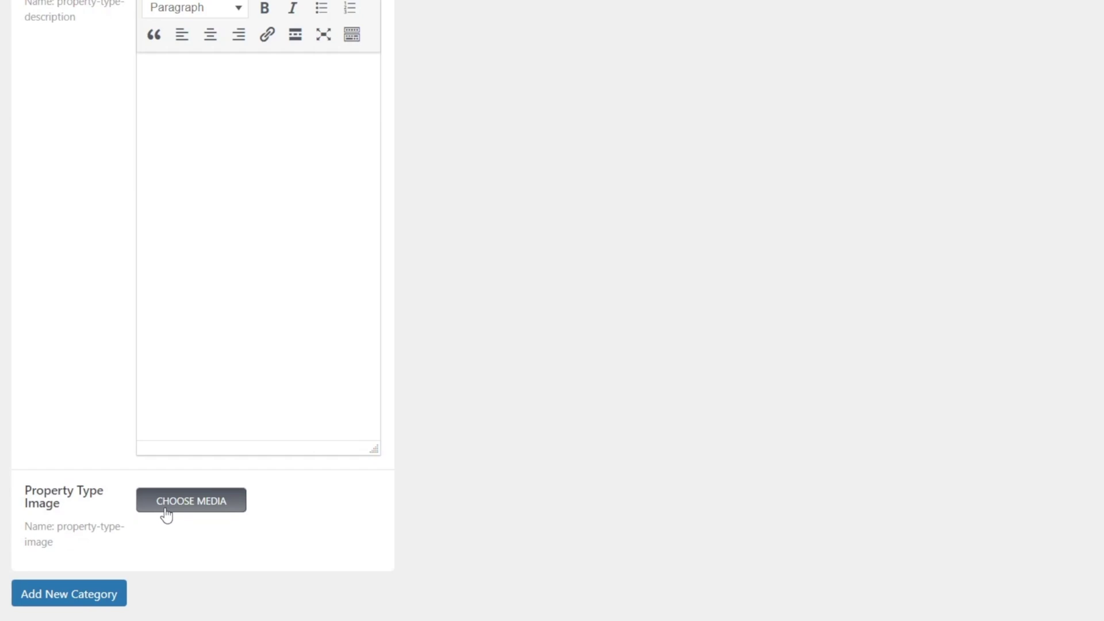
scroll(512, 452, up, 10)
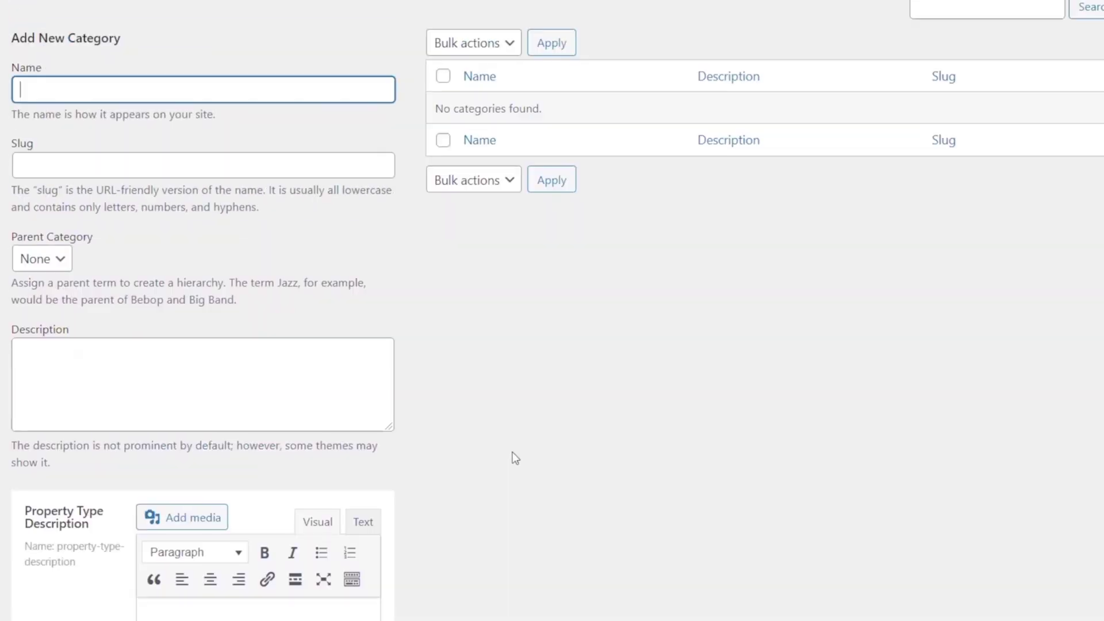
click(62, 91)
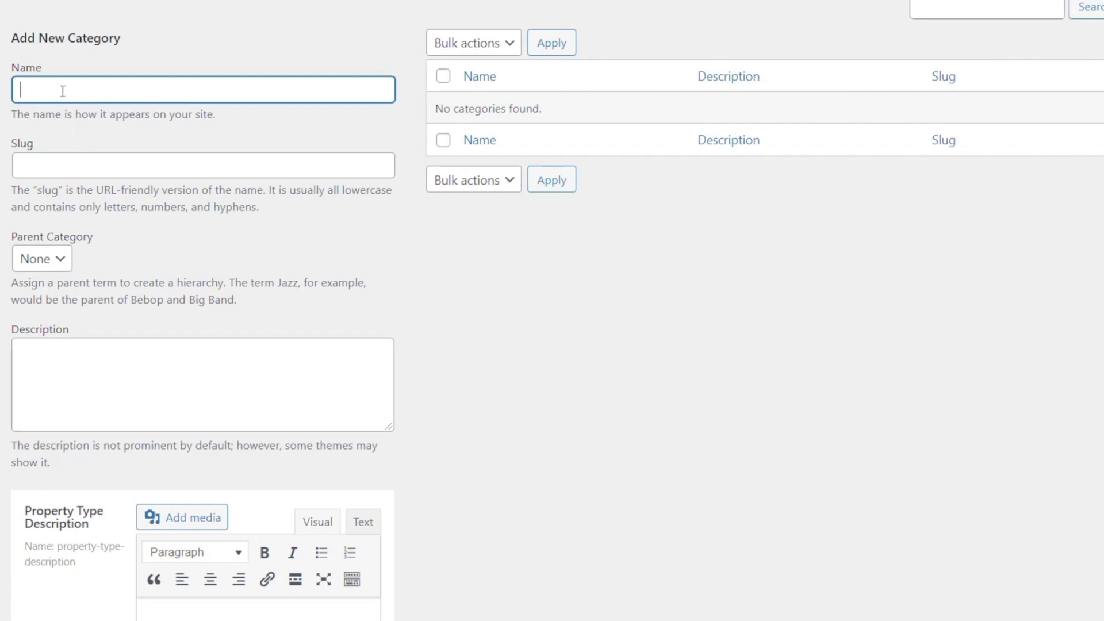
text(Apartments)
click(92, 170)
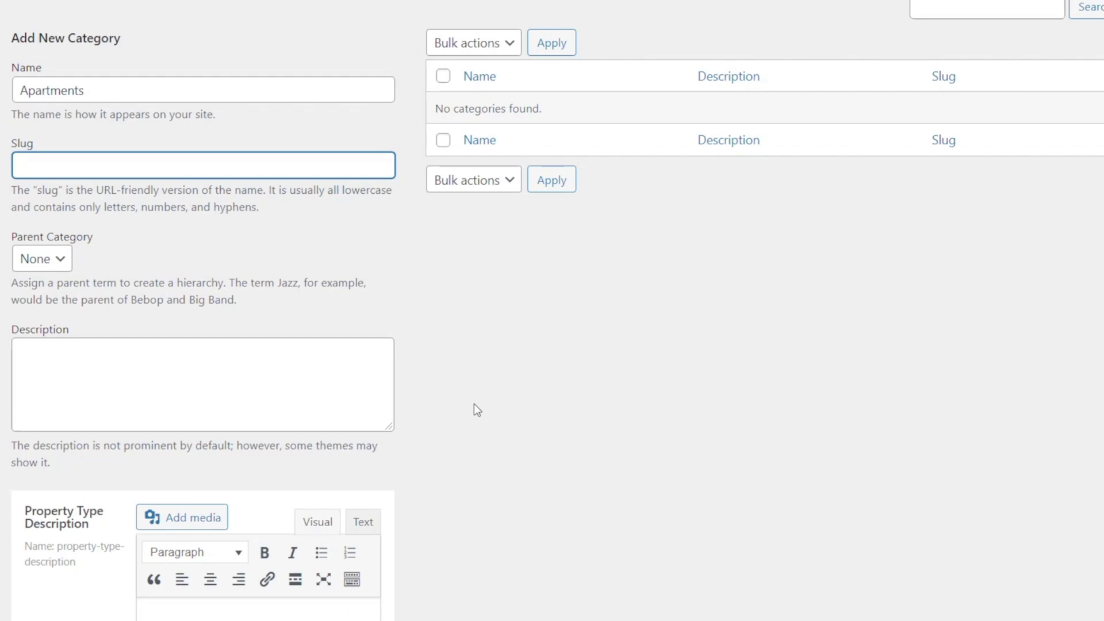
- Fill the category's Property Type Description with the "Lorem ipsum dolor sit amet" placeholder text
scroll(475, 409, down, 5)
scroll(474, 409, down, 2)
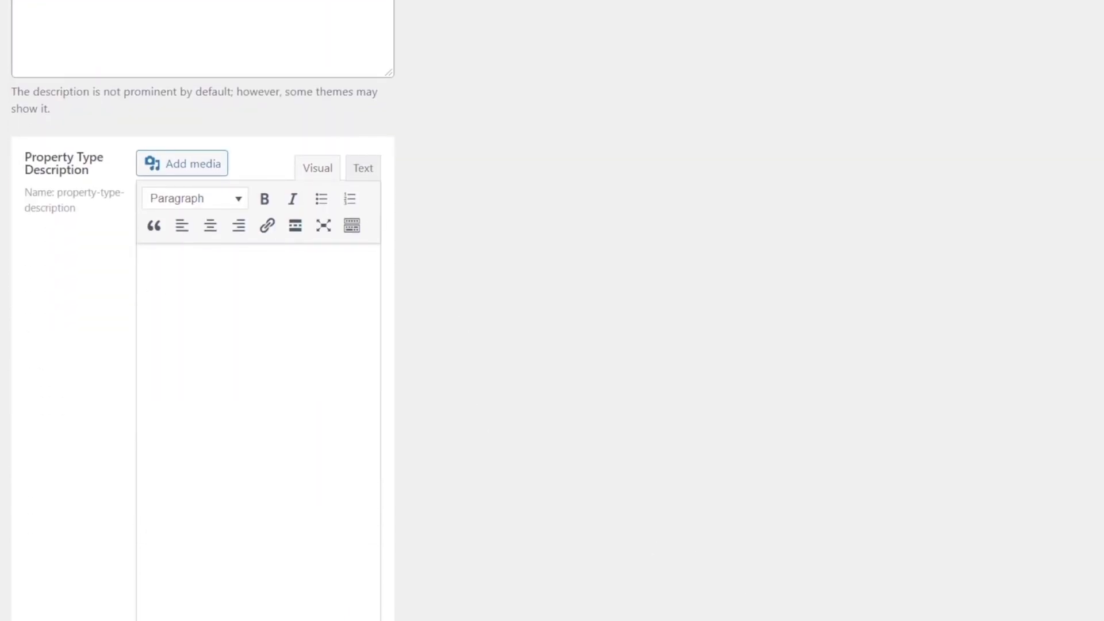
click(188, 300)
text(Lorem ipsum dolor sit amet, consectetur adipiscing elit, sed do eiusmod tempor incididunt ut labore et dolore magna aliqua. Ut enim ad minim veniam, quis nostrud exercitation ullamco laboris nisi ut aliquip ex ea commodo consequat. Duis aute irure dolor in reprehenderit in voluptate velit esse cillum dolore eu fugiat nulla pariatur. Excepteur sint occaecat cupidatat non proident, sunt in culpa qui officia deserunt mollit anim id est laborum.)
- Choose 1.jpg, the yellow cube houses photo from the media library, as the Property Type Image
scroll(581, 561, down, 3)
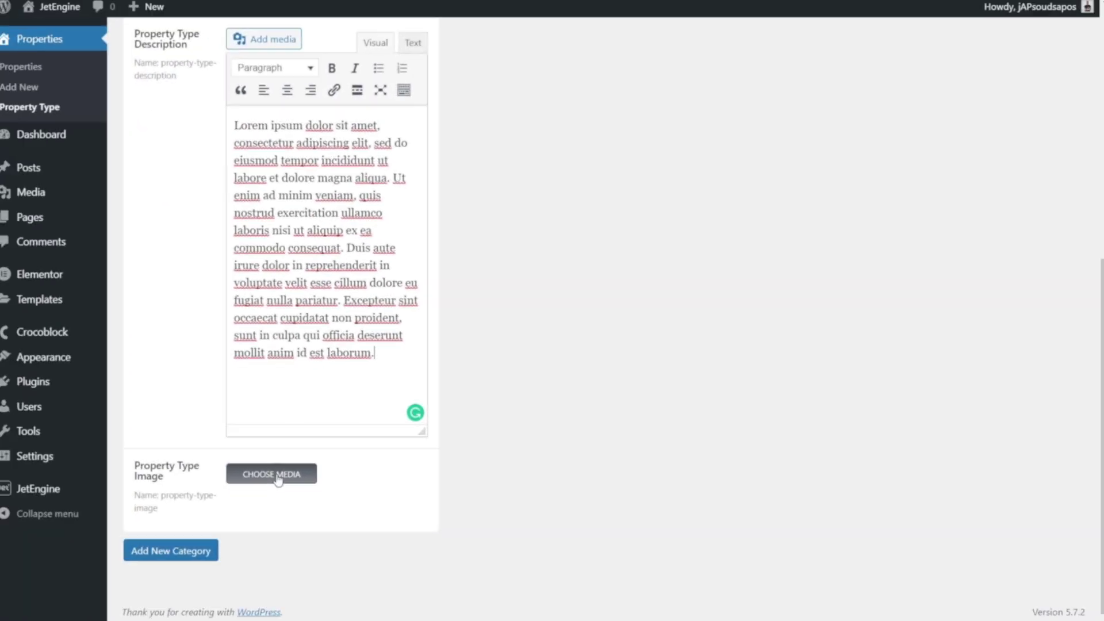
click(278, 477)
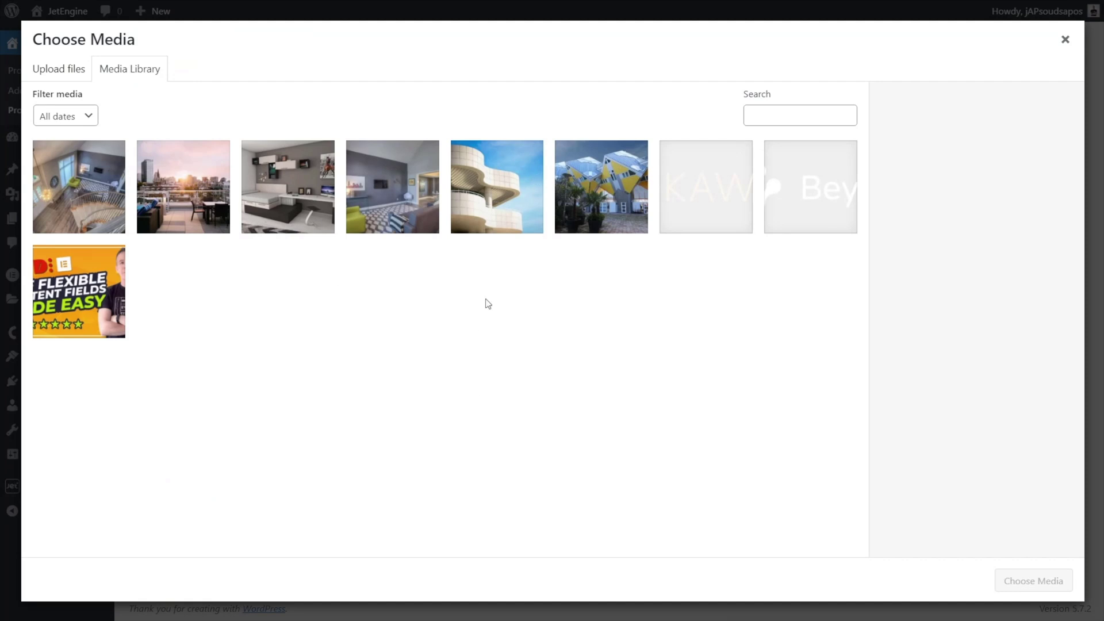
click(594, 197)
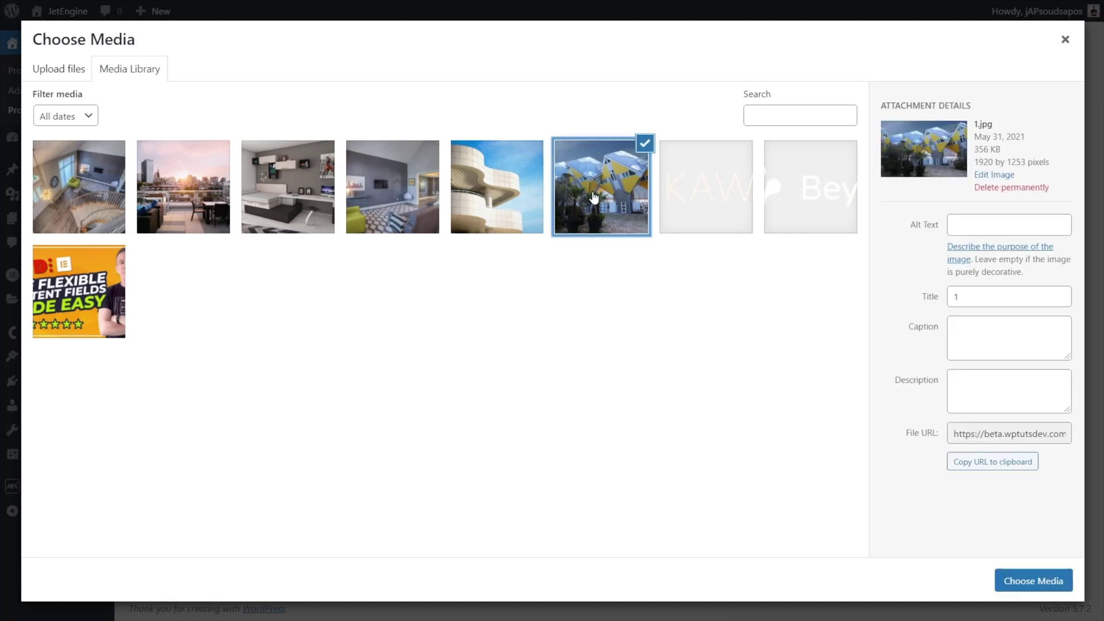
click(1033, 582)
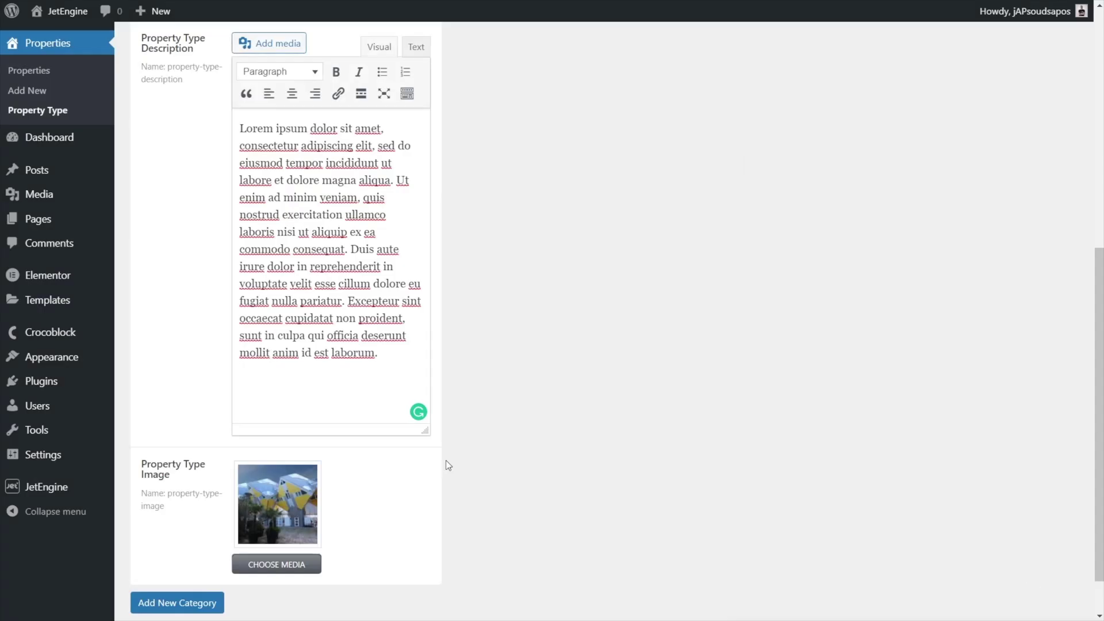
- Add the new Apartments category to the Property Type taxonomy and check the category list
click(215, 607)
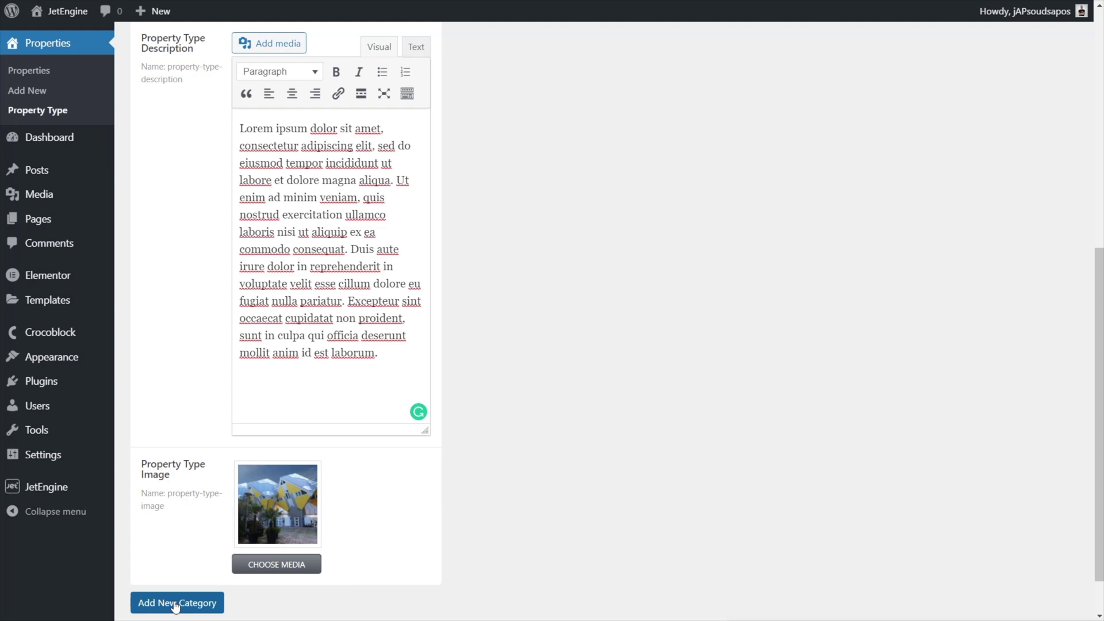
scroll(576, 491, up, 8)
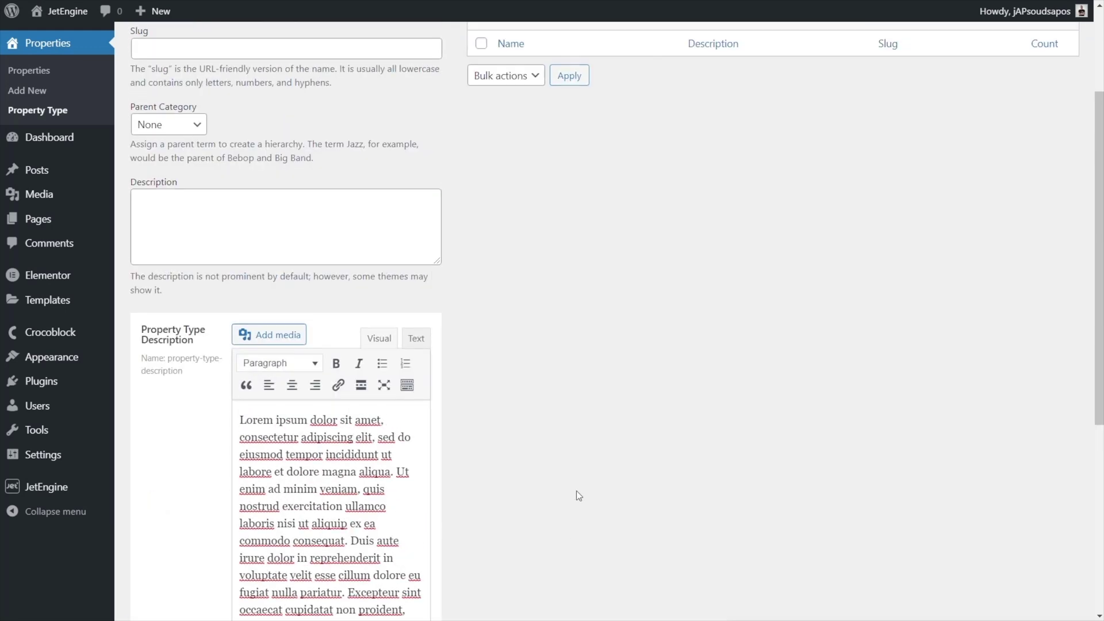
scroll(574, 434, down, 4)
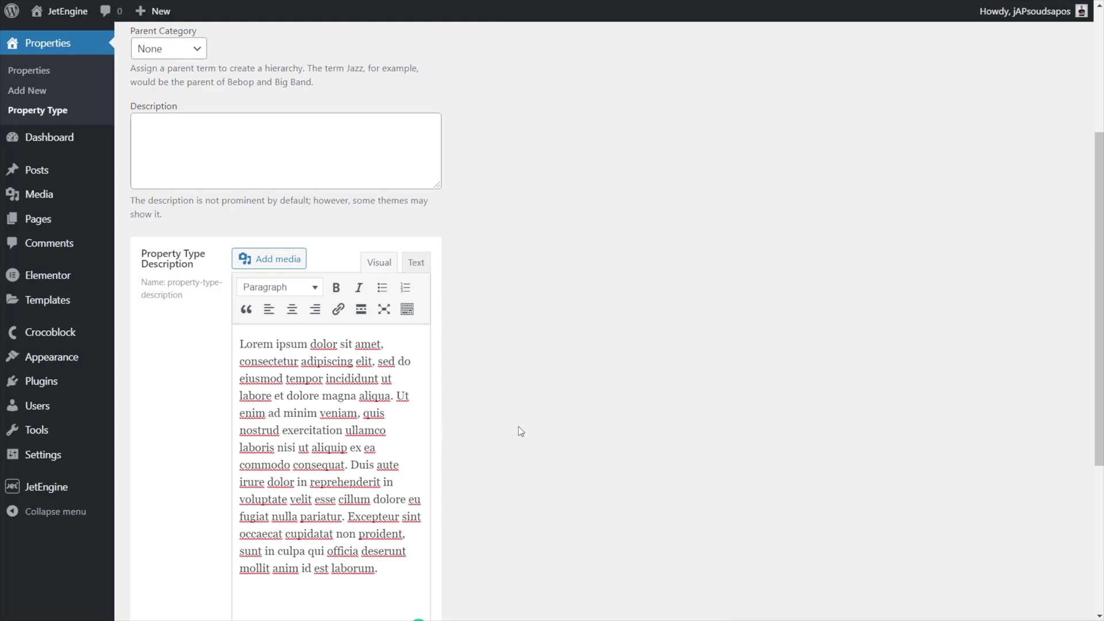
scroll(517, 431, down, 5)
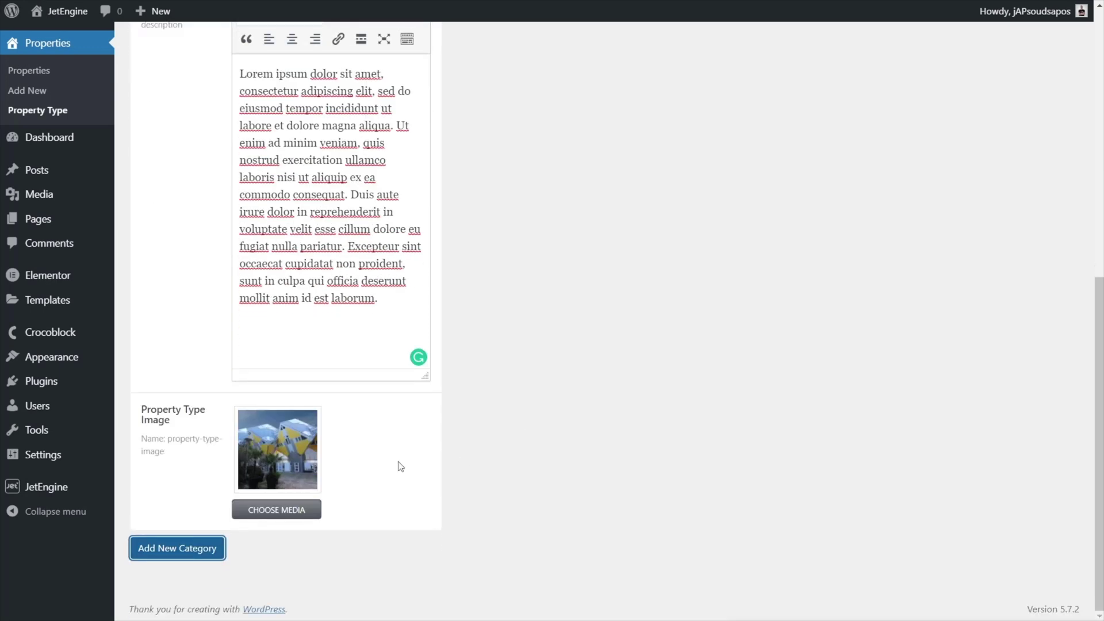
click(685, 370)
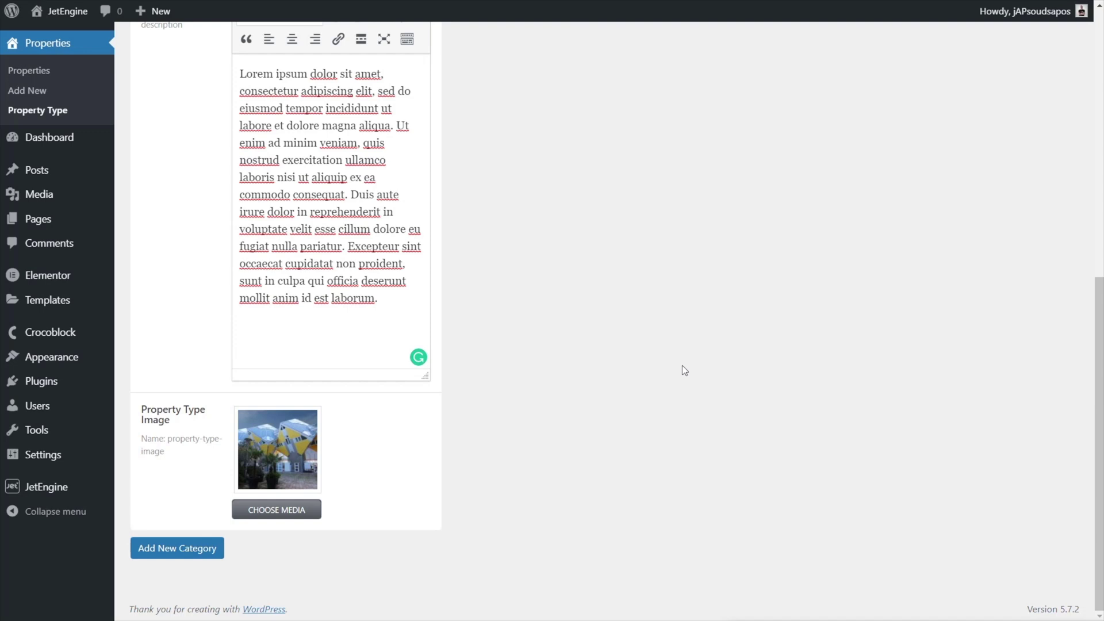
scroll(684, 370, up, 8)
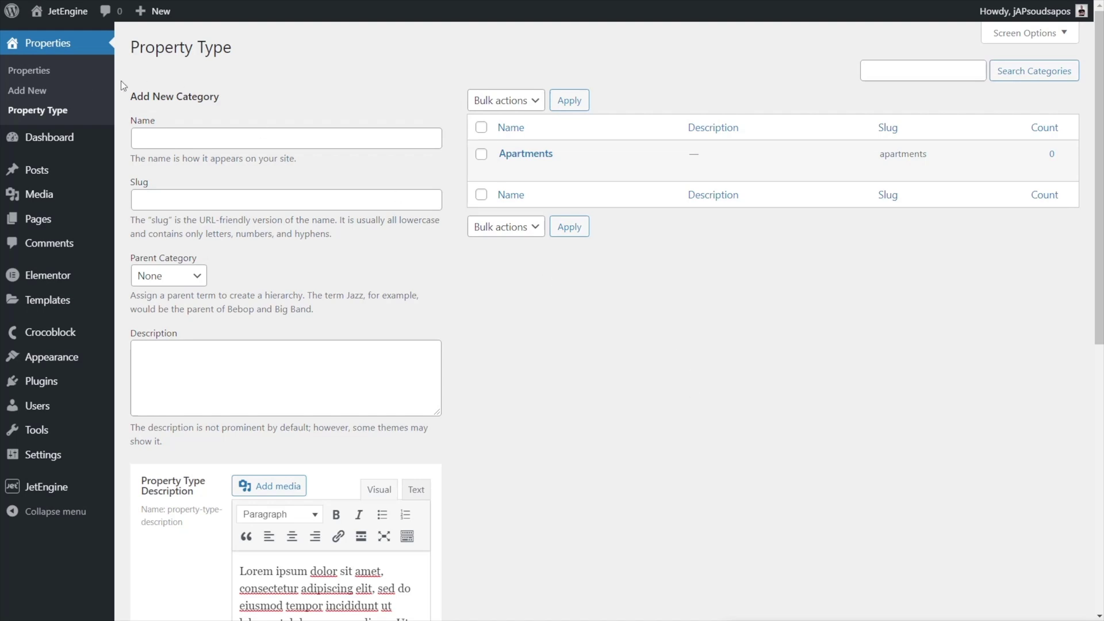
- Open the Industrial Way property, assign it the Apartments property type, and return to the properties list
click(17, 72)
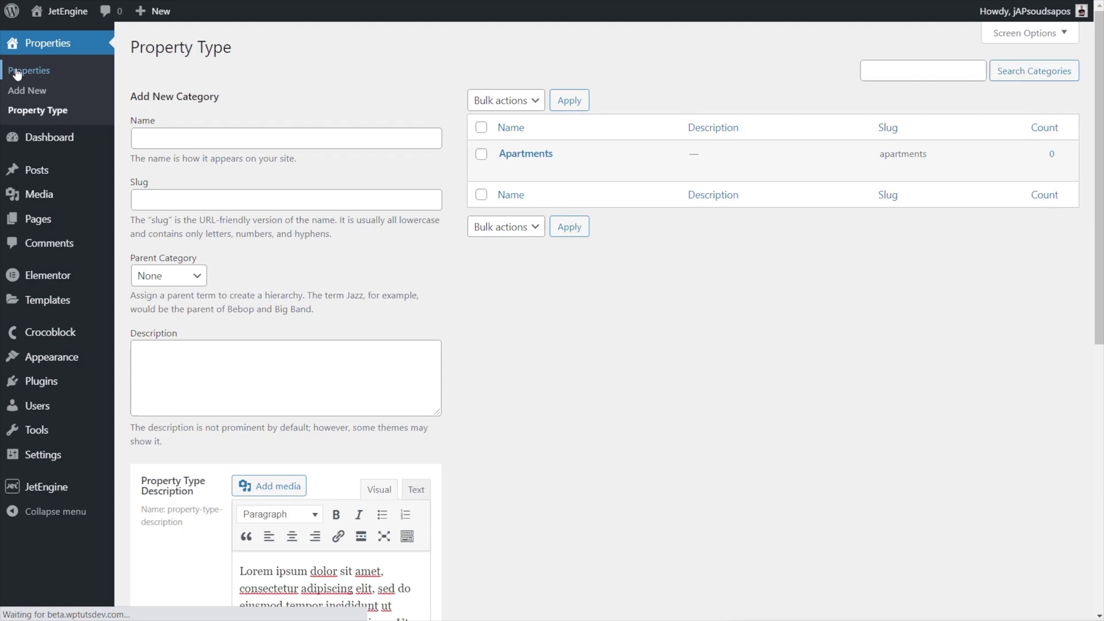
click(359, 156)
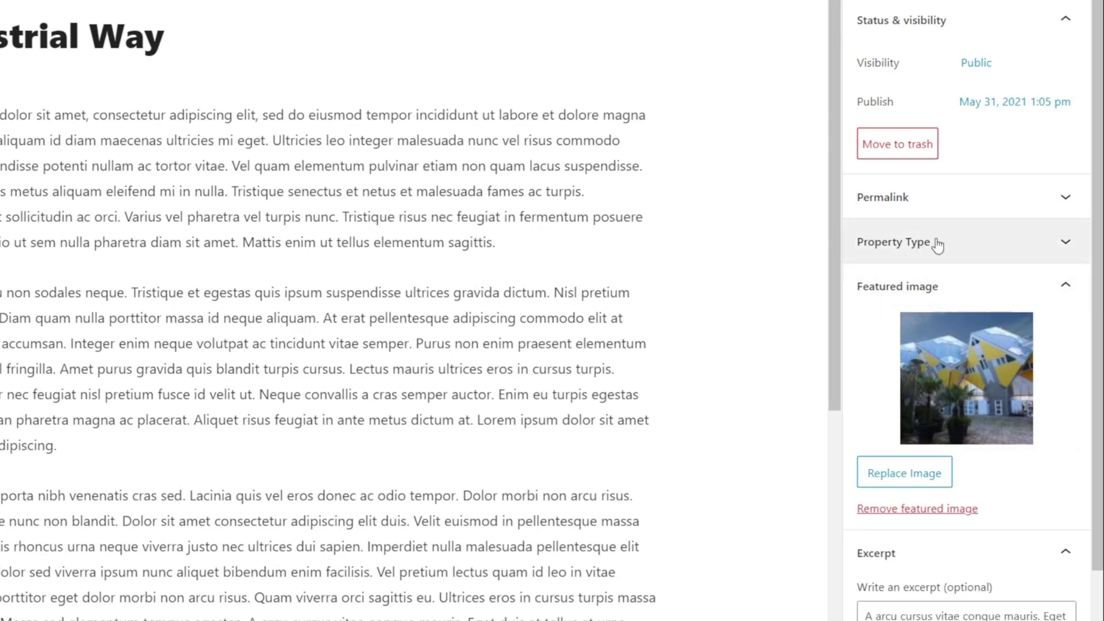
click(938, 244)
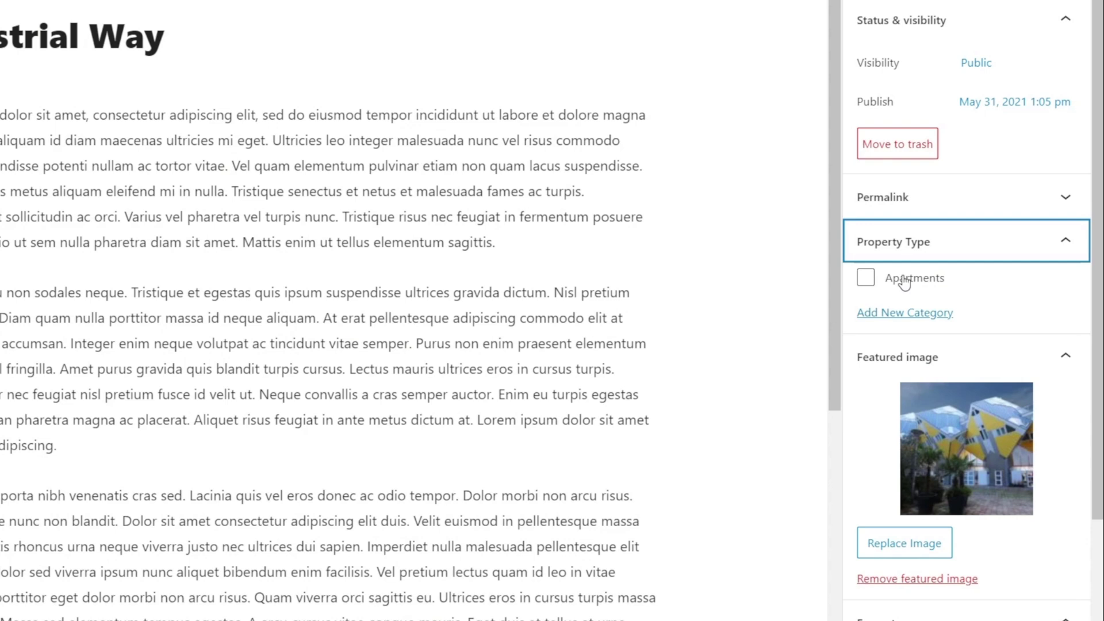
click(904, 282)
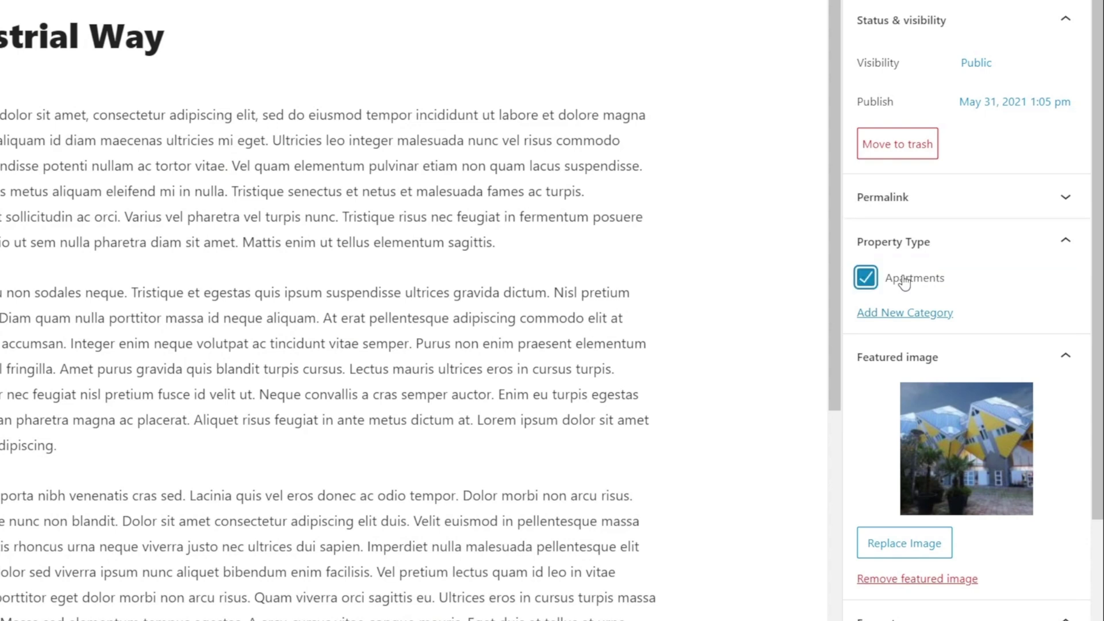
mouse_move(449, 470)
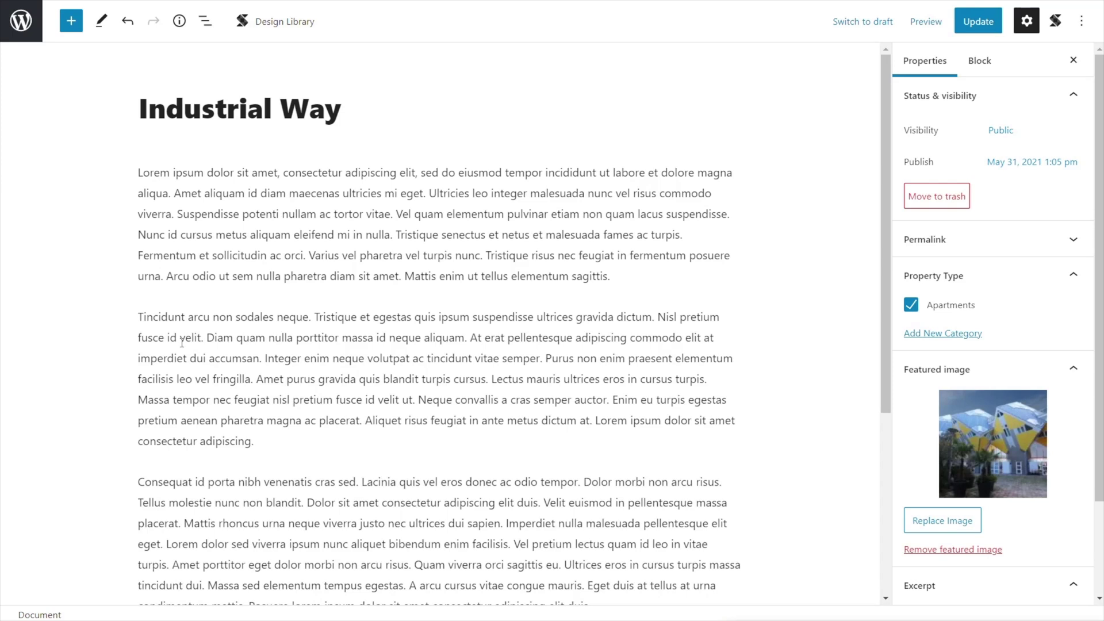
click(20, 26)
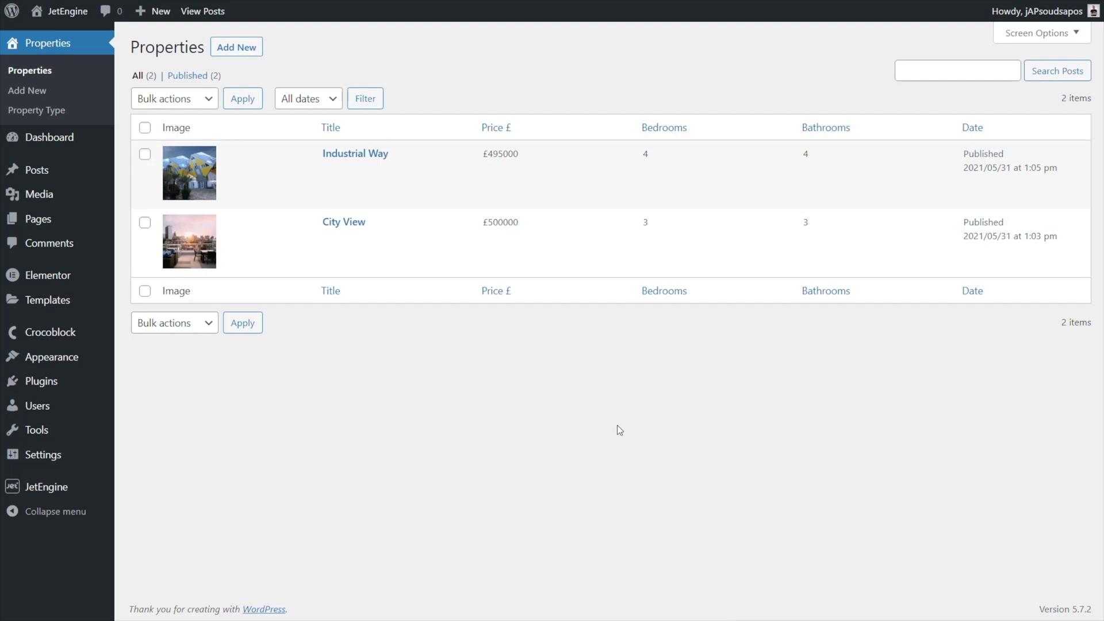
- Open the Properties post type in JetEngine for editing and expand its Admin Columns section
mouse_move(49, 492)
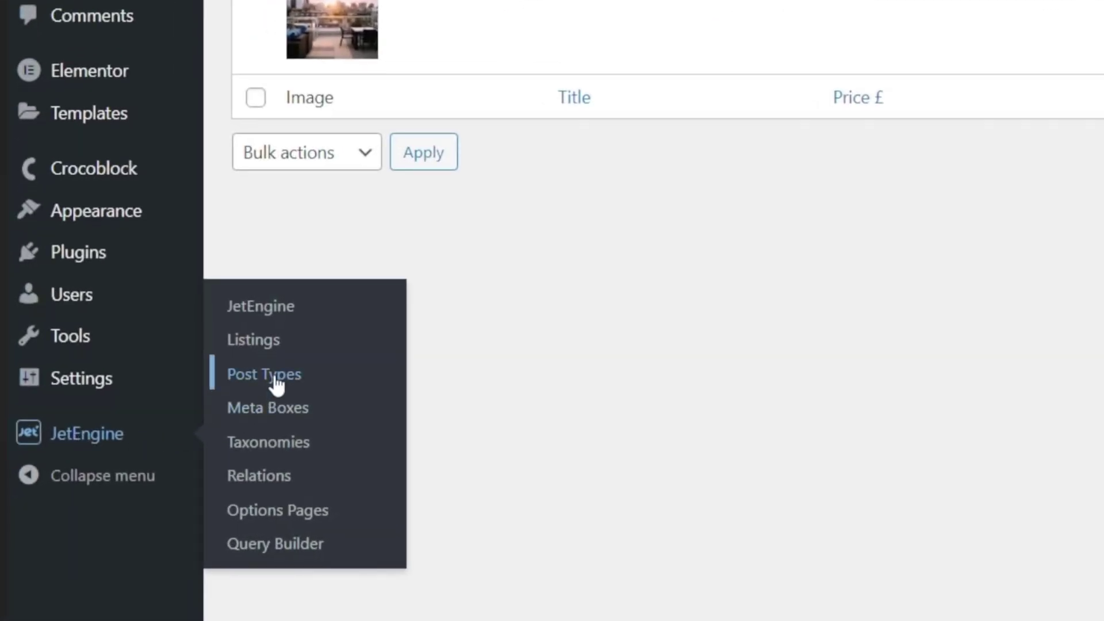
click(276, 384)
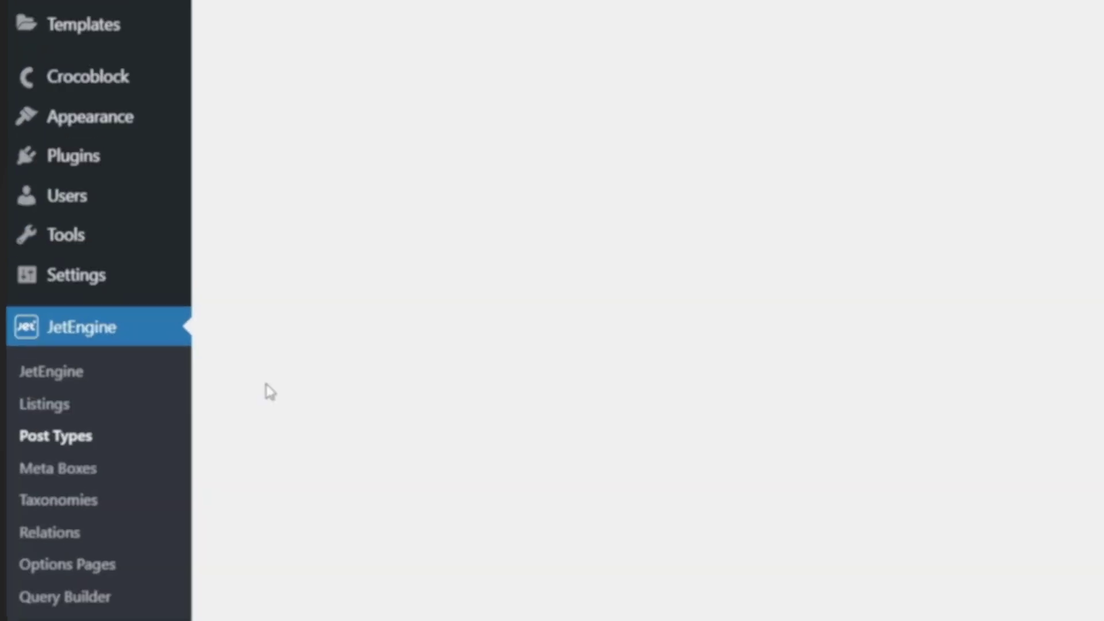
click(163, 128)
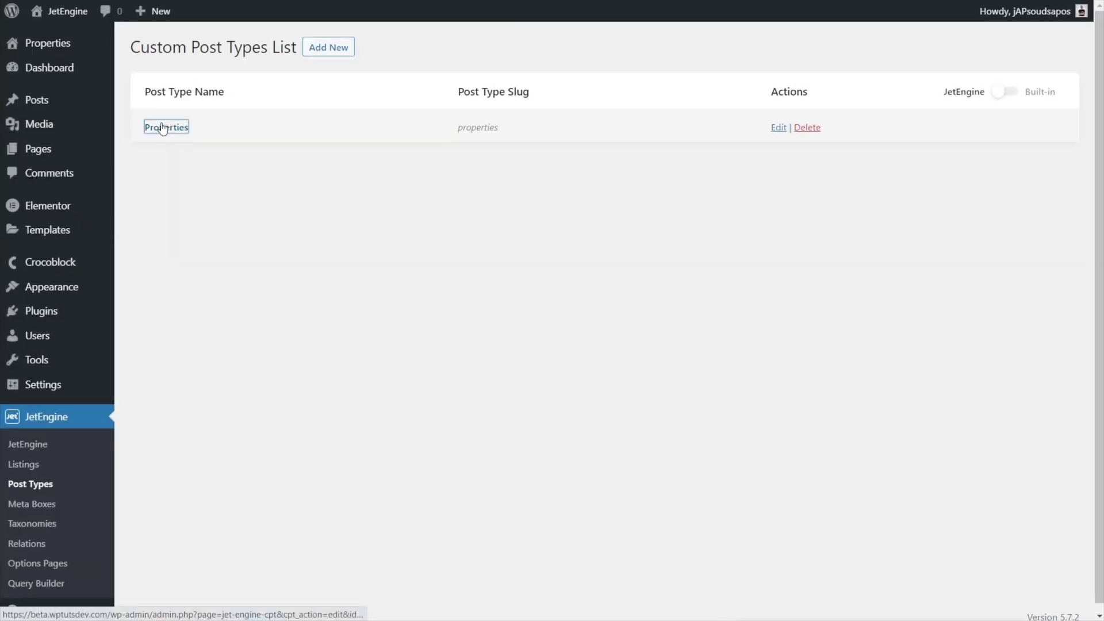
scroll(599, 422, down, 7)
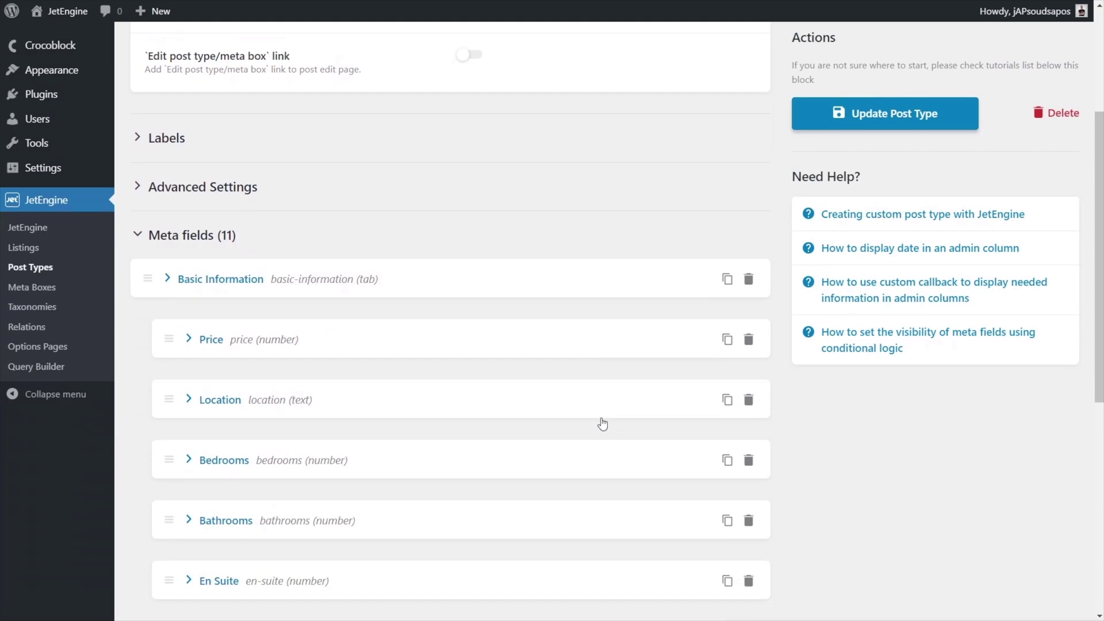
scroll(603, 421, down, 4)
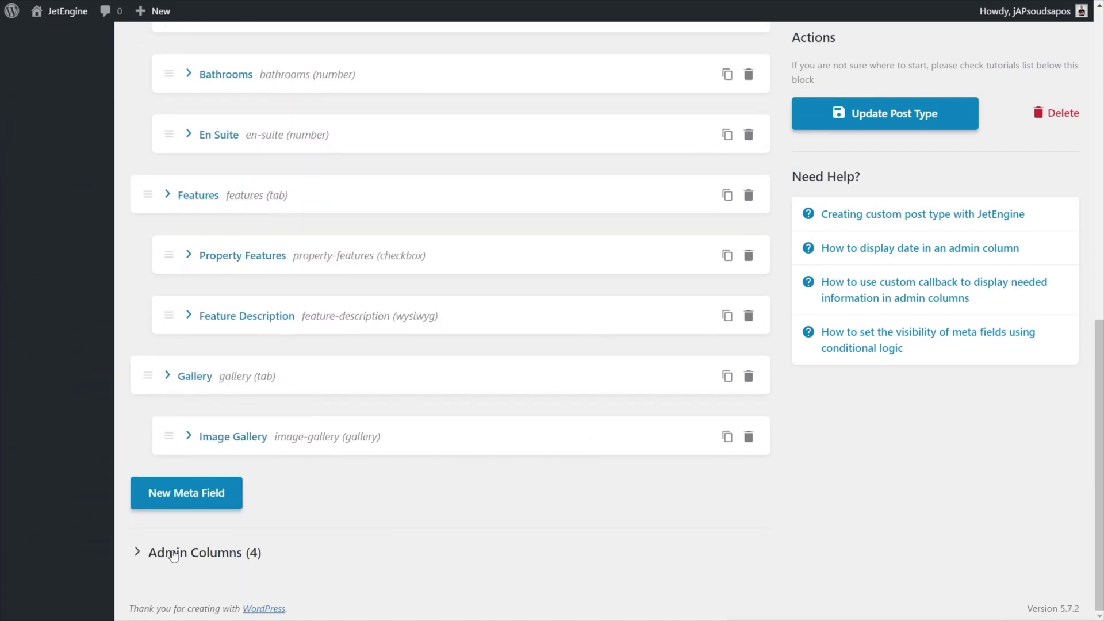
scroll(534, 512, down, 6)
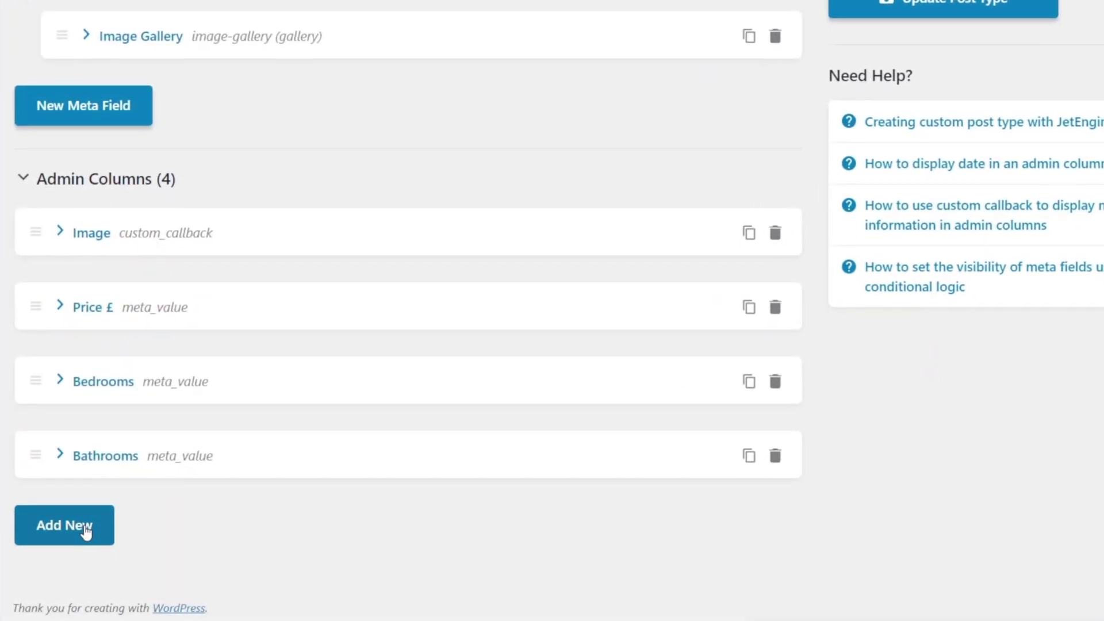
- Add an admin column titled "Property Type" and set its type to Post Terms
click(86, 532)
scroll(537, 494, down, 7)
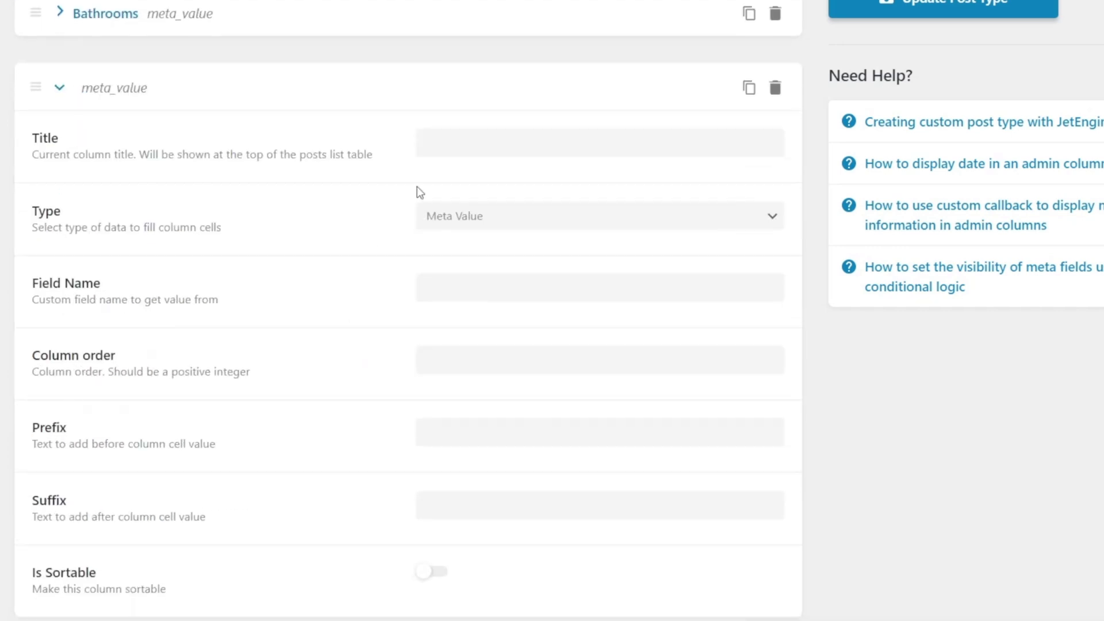
click(451, 143)
text(Property Type)
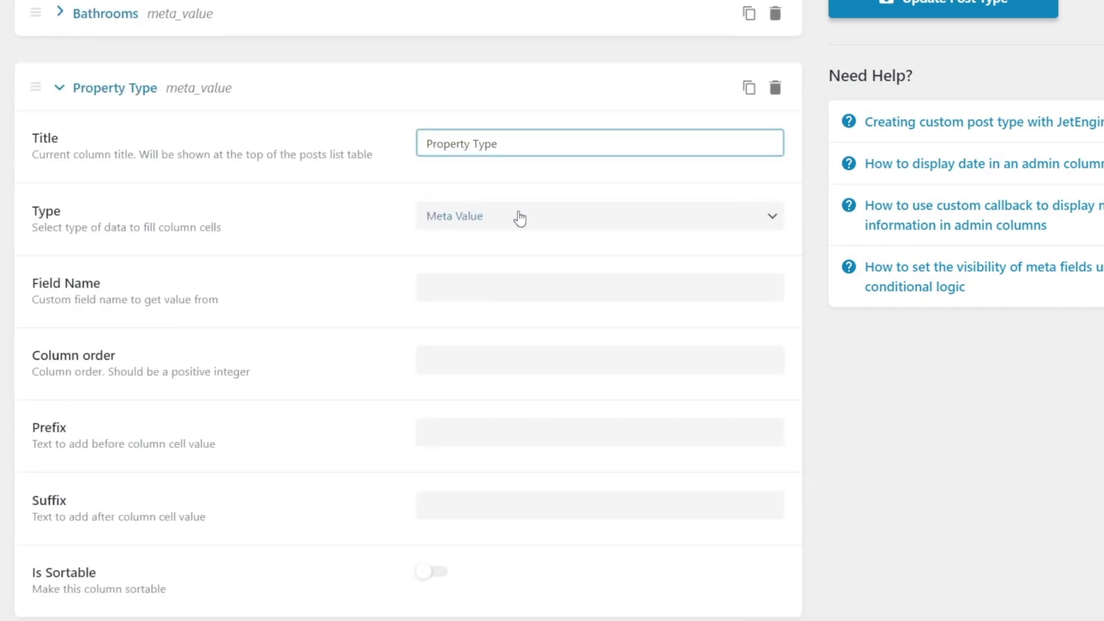
click(472, 221)
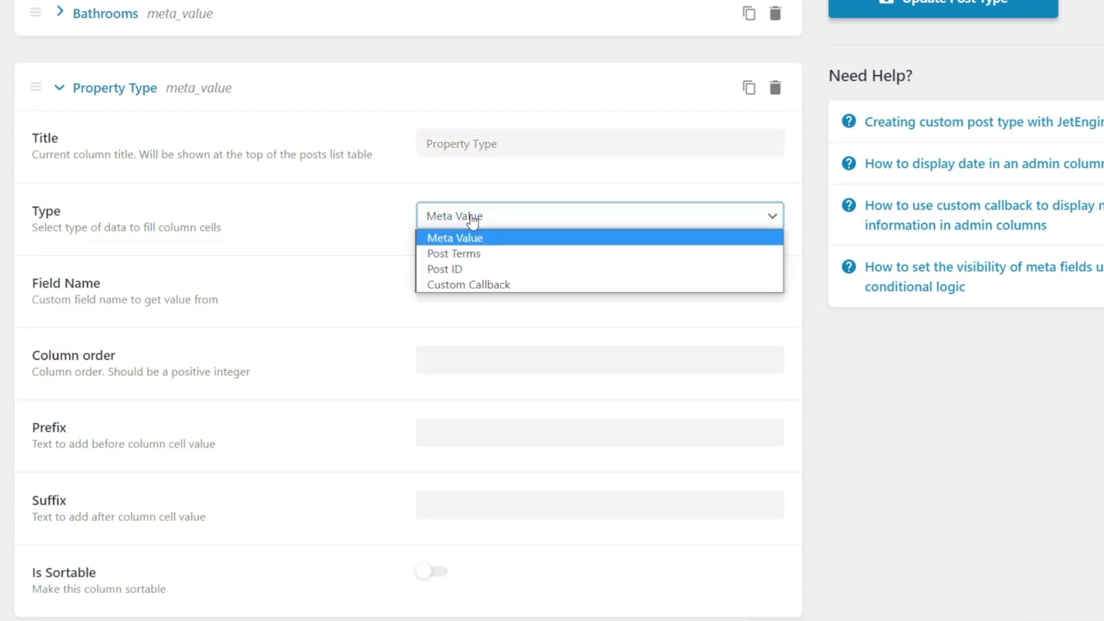
click(500, 260)
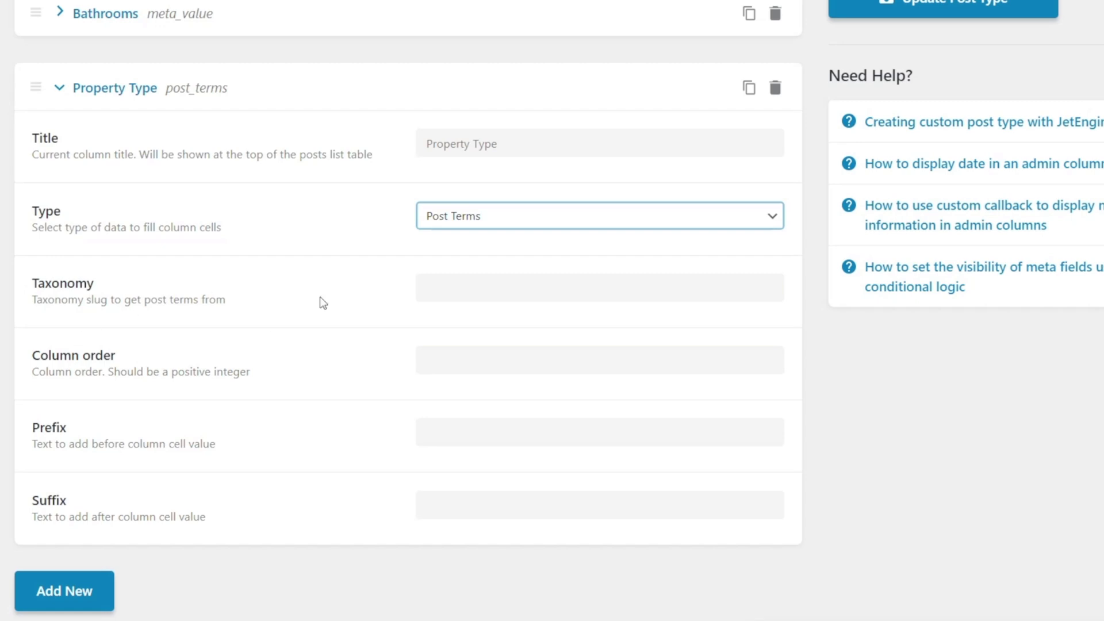
- Copy the property-type slug from the JetEngine taxonomies list and paste it as the new admin column's Taxonomy
click(460, 291)
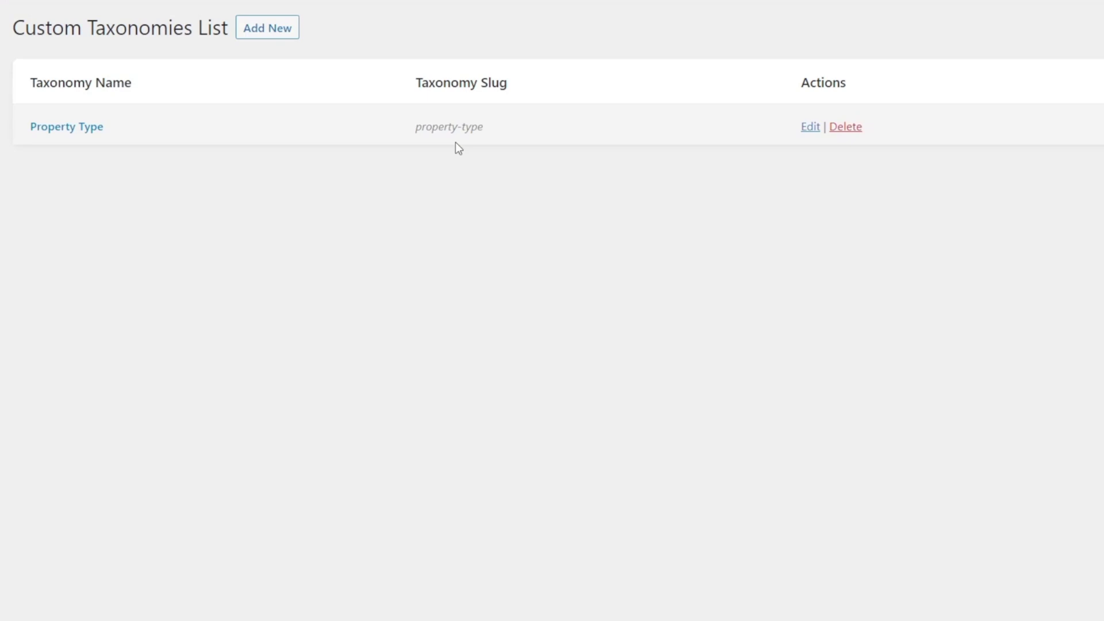
drag(487, 127, 417, 133)
right_click(436, 127)
click(468, 141)
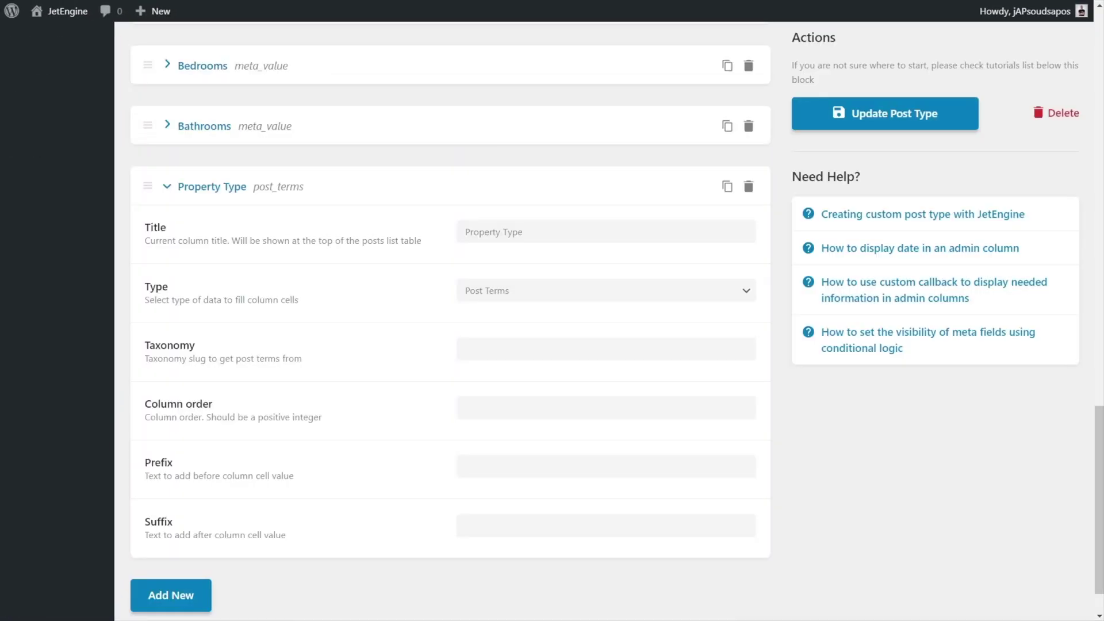
click(509, 344)
right_click(507, 343)
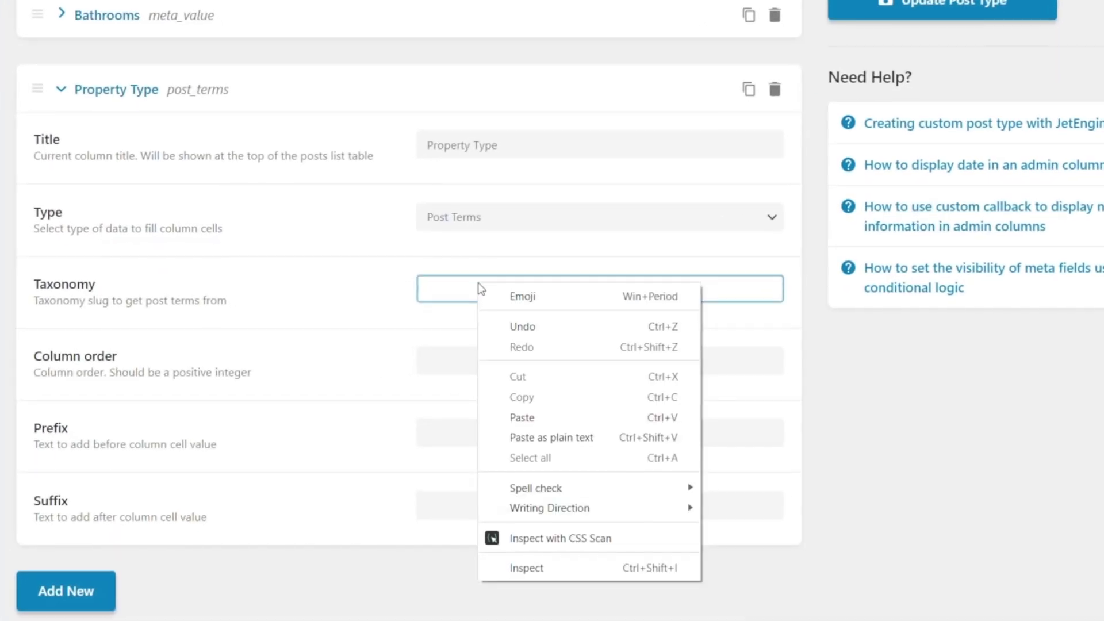
click(522, 414)
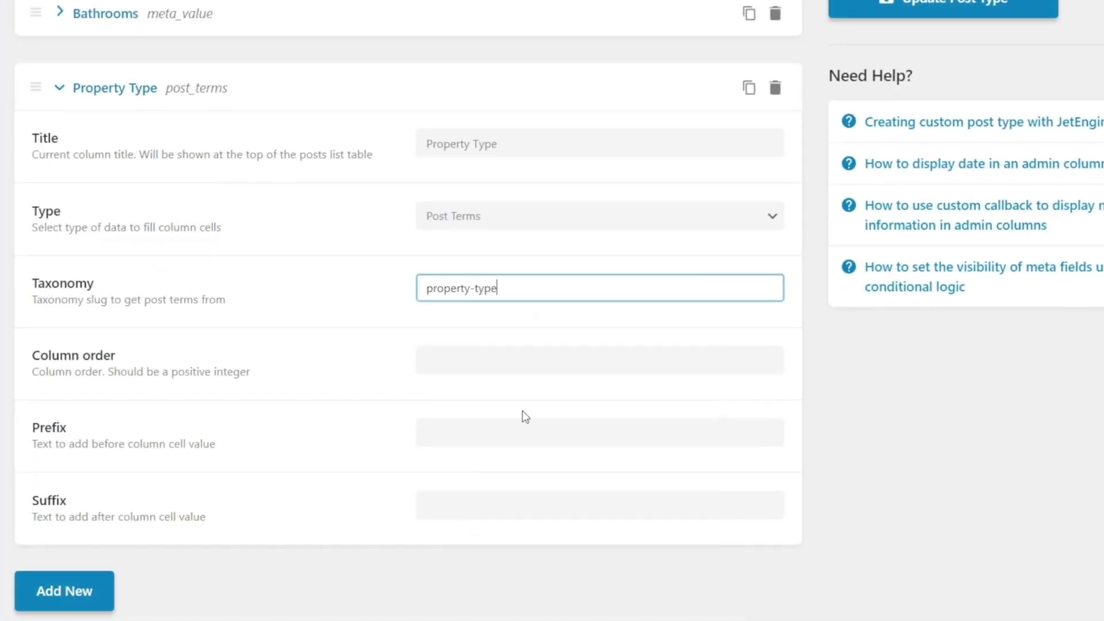
- Set the Property Type column's order to 3 and update the Properties post type
click(473, 361)
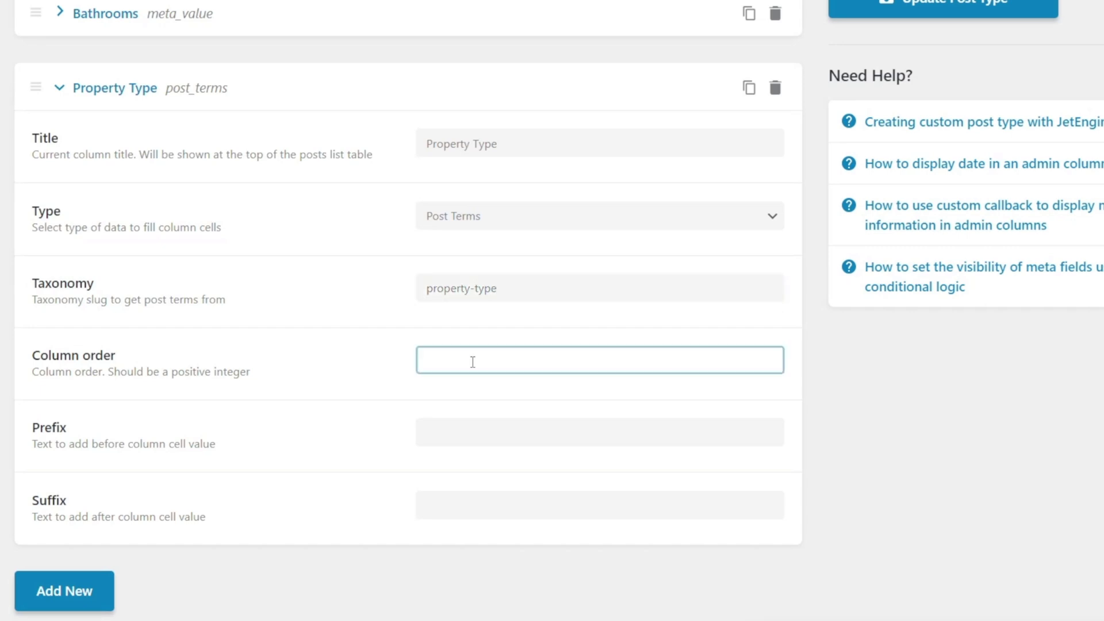
text(3)
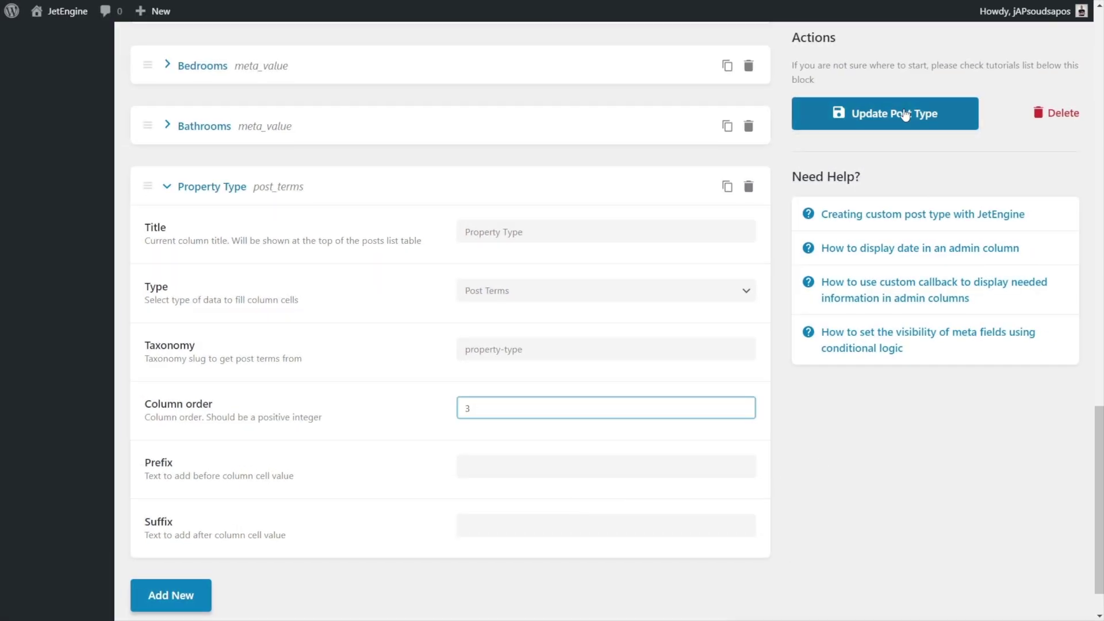
click(915, 117)
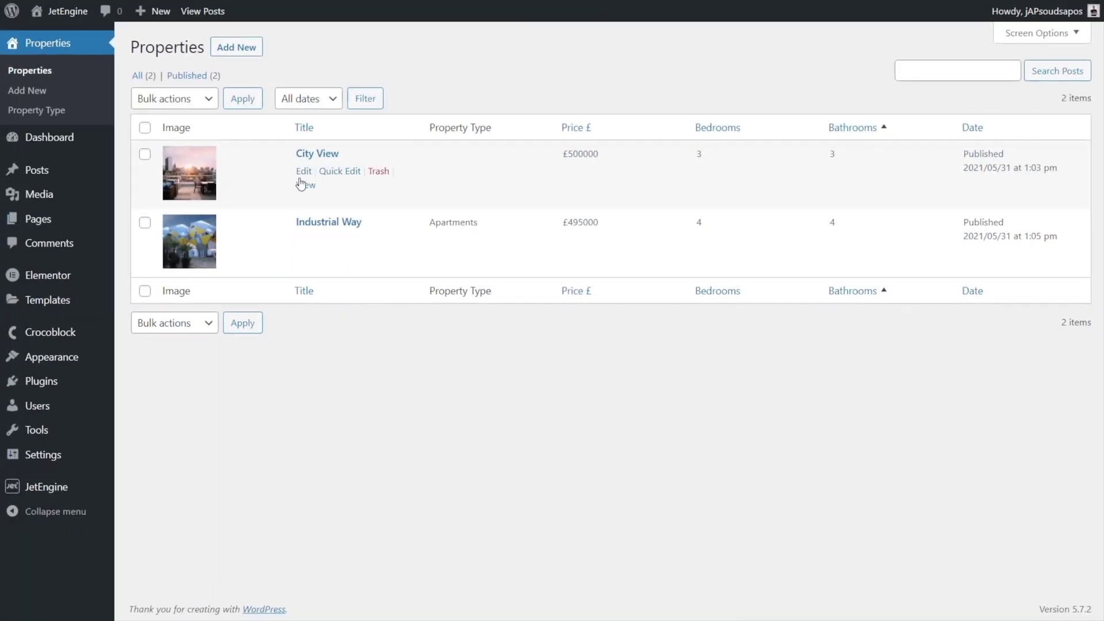
- Open the City View property, assign it the Apartments property type, and update the post
click(321, 155)
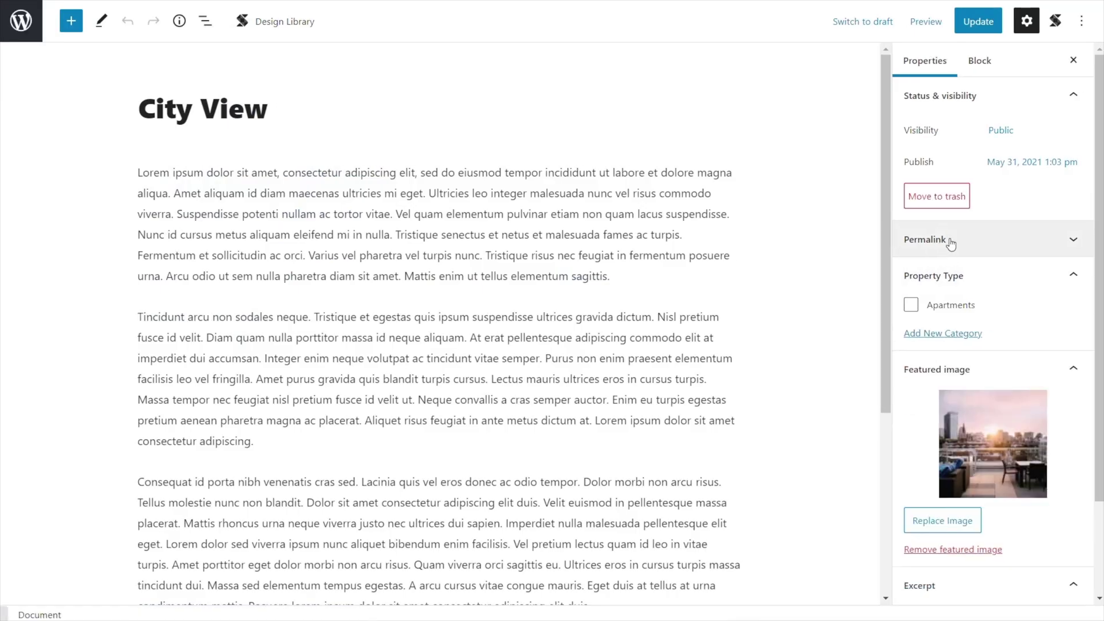
click(910, 307)
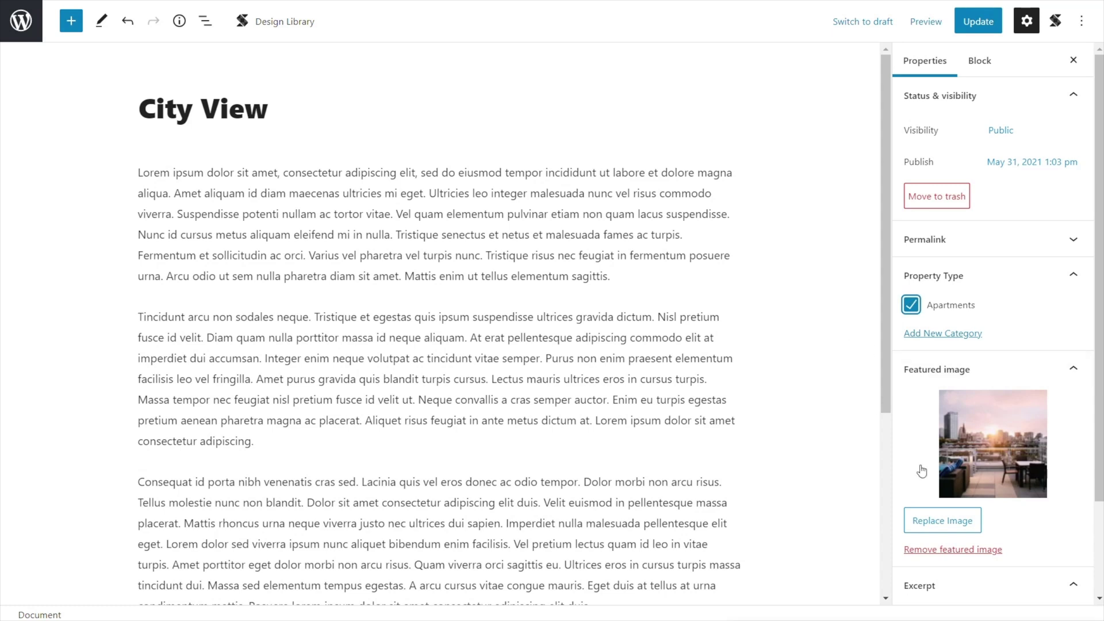
click(980, 23)
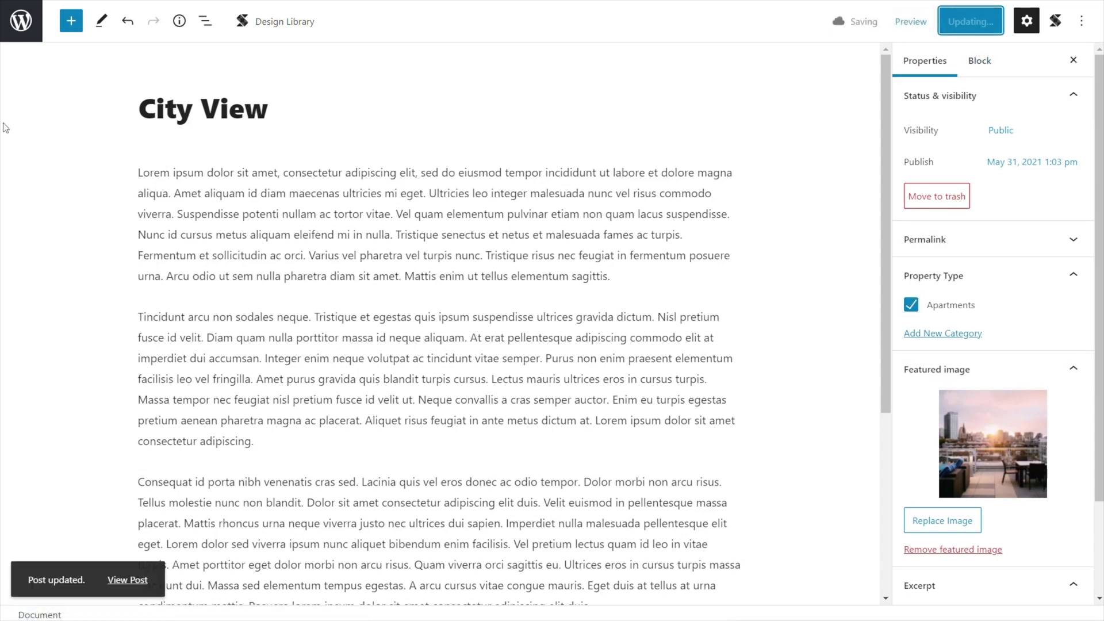